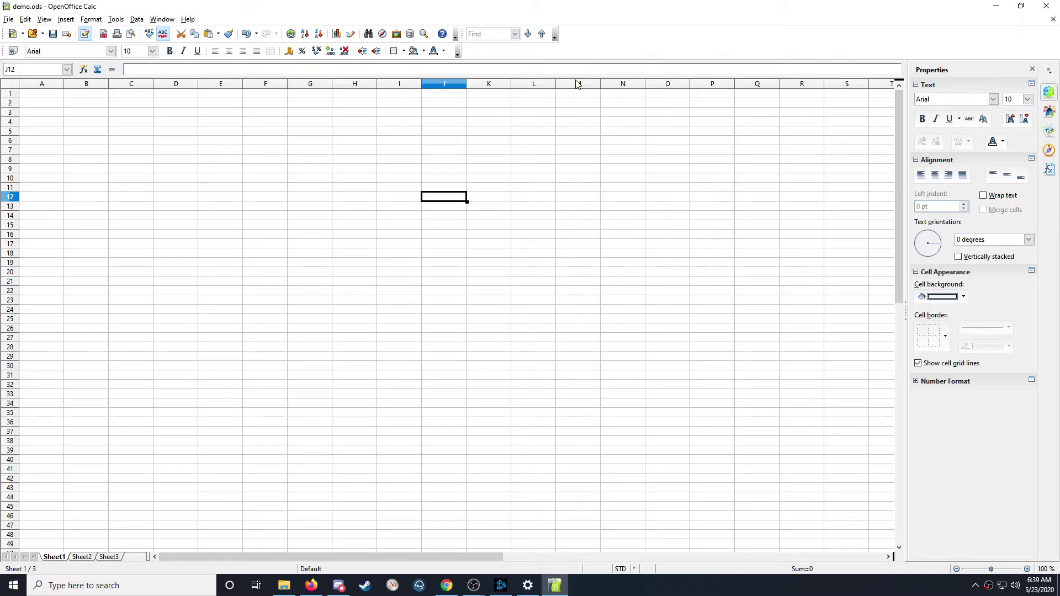
- Show the Form Controls toolbar and shift it slightly along its row
{"action": "left_click", "coordinate": [563, 168]}
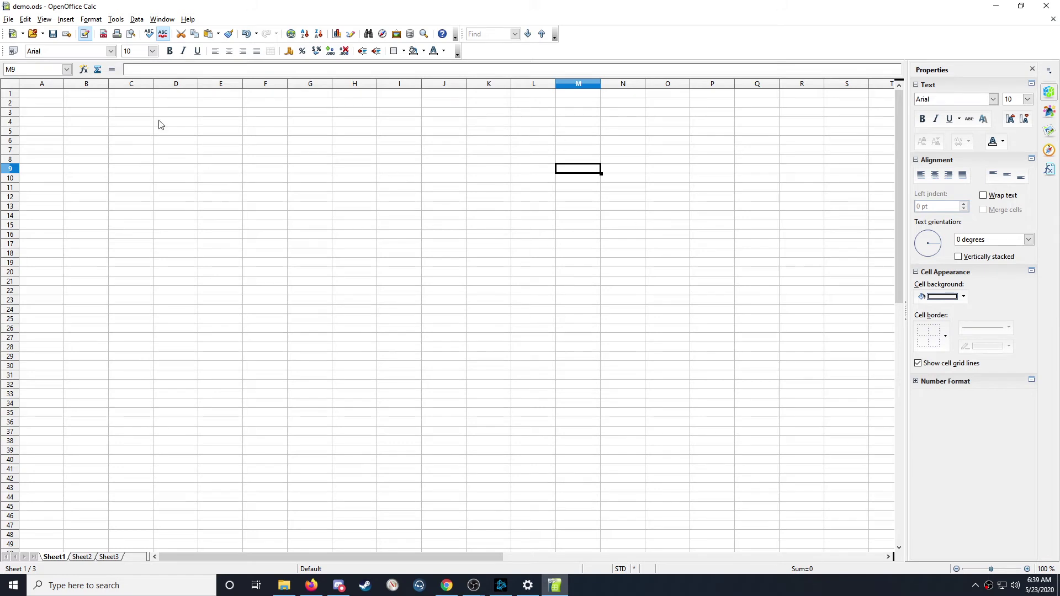
{"action": "left_click", "coordinate": [45, 20]}
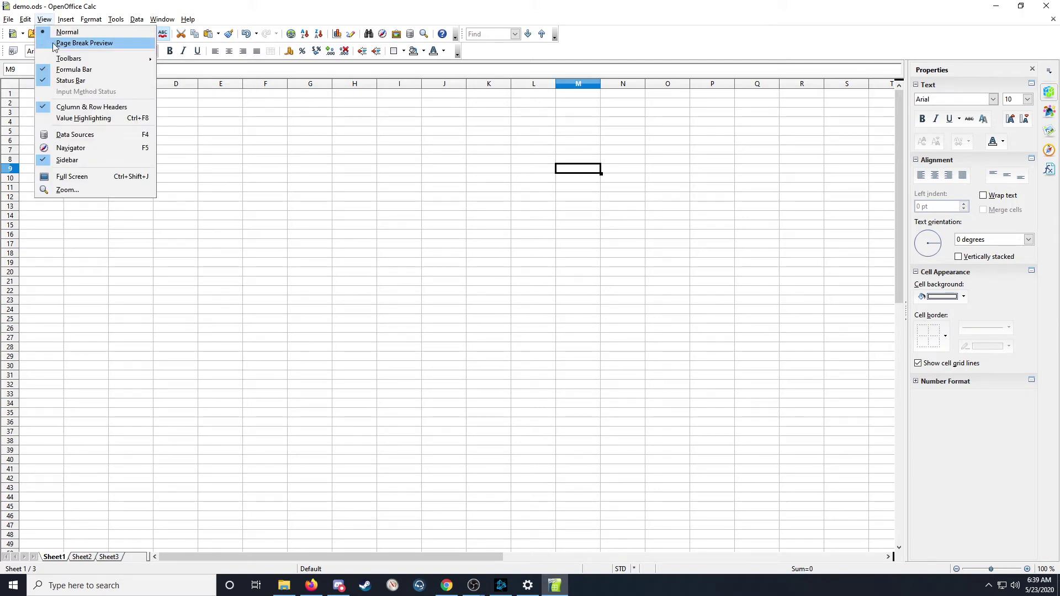
{"action": "mouse_move", "coordinate": [99, 59]}
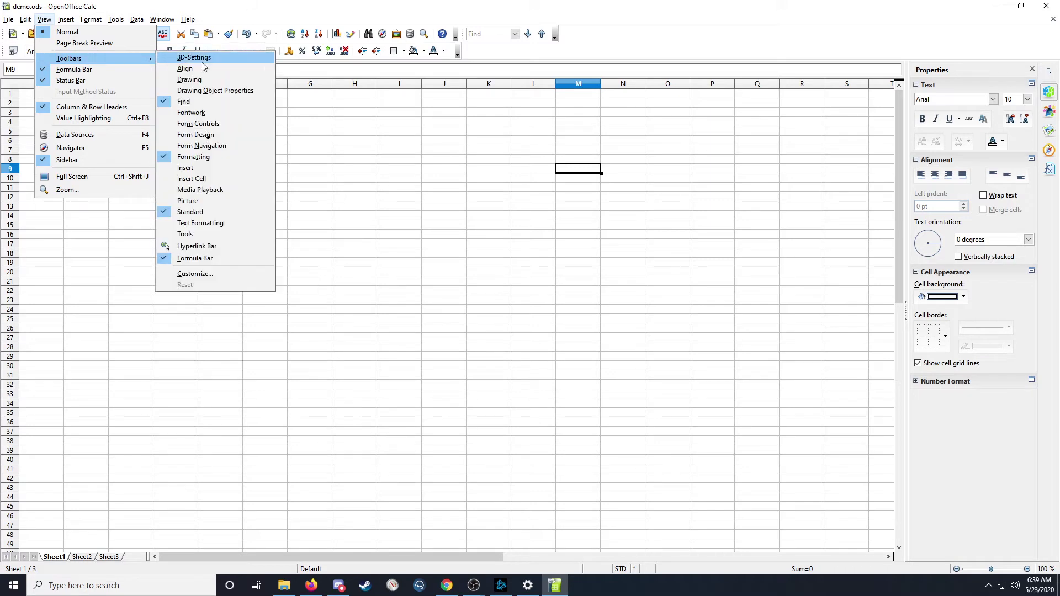
{"action": "left_click", "coordinate": [218, 123]}
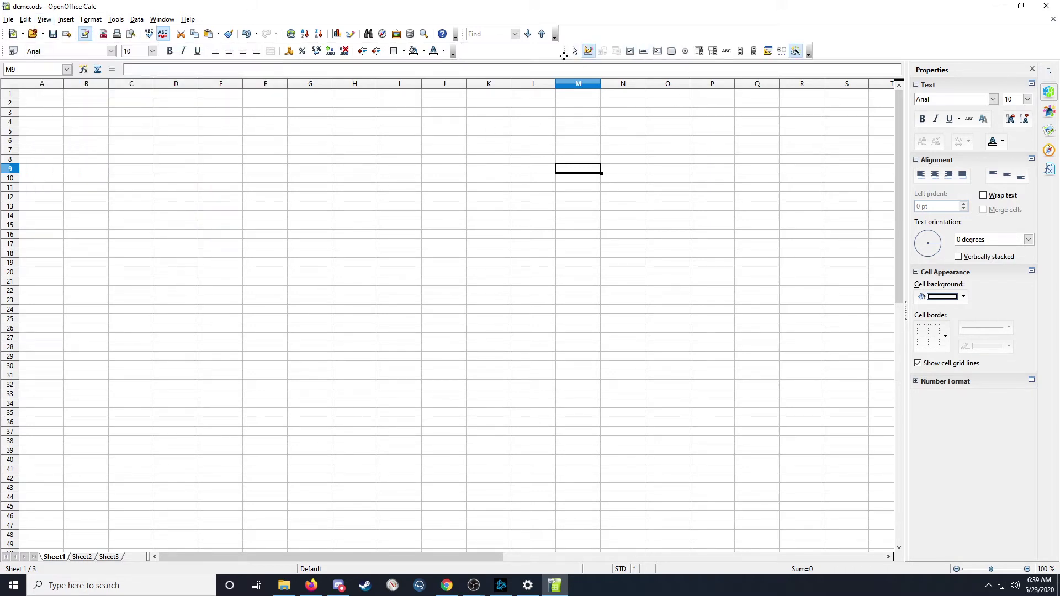
{"action": "mouse_move", "coordinate": [563, 55]}
{"action": "left_mouse_down"}
{"action": "mouse_move", "coordinate": [152, 104]}
{"action": "mouse_move", "coordinate": [535, 37]}
{"action": "mouse_move", "coordinate": [575, 53]}
{"action": "left_mouse_up"}
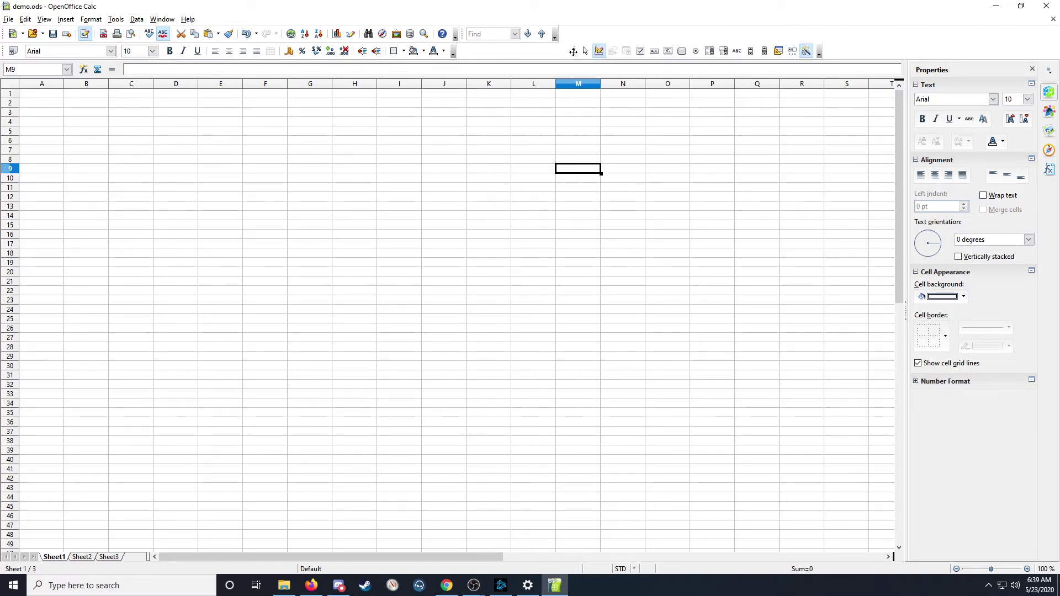
- Draw a push button about 1.38" wide and 1.18" high and place it over columns N and O, around rows 8 to 15
{"action": "left_click", "coordinate": [682, 51]}
{"action": "left_click_drag", "start_coordinate": [169, 158], "coordinate": [239, 220]}
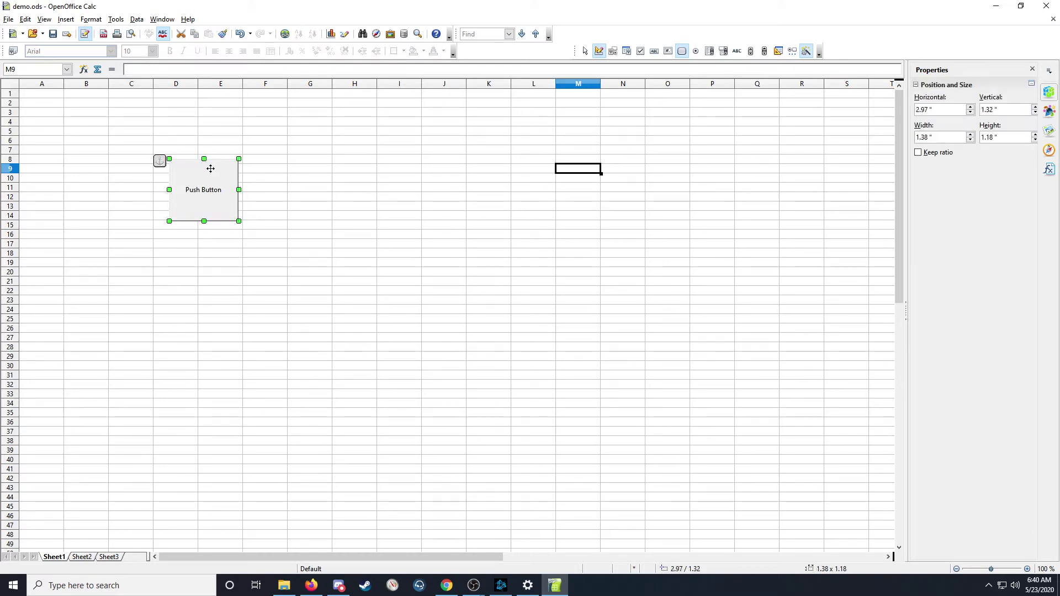
{"action": "mouse_move", "coordinate": [208, 166]}
{"action": "left_mouse_down"}
{"action": "mouse_move", "coordinate": [398, 183]}
{"action": "mouse_move", "coordinate": [648, 174]}
{"action": "left_mouse_up"}
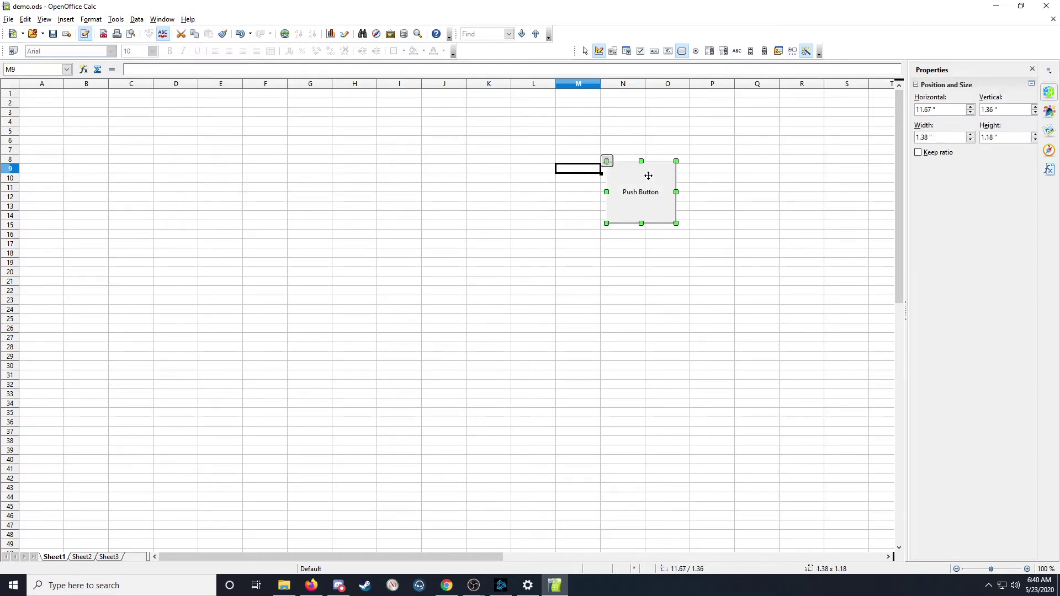
- Change the push button's label to "button for the video" and deselect the button
{"action": "right_click", "coordinate": [648, 176]}
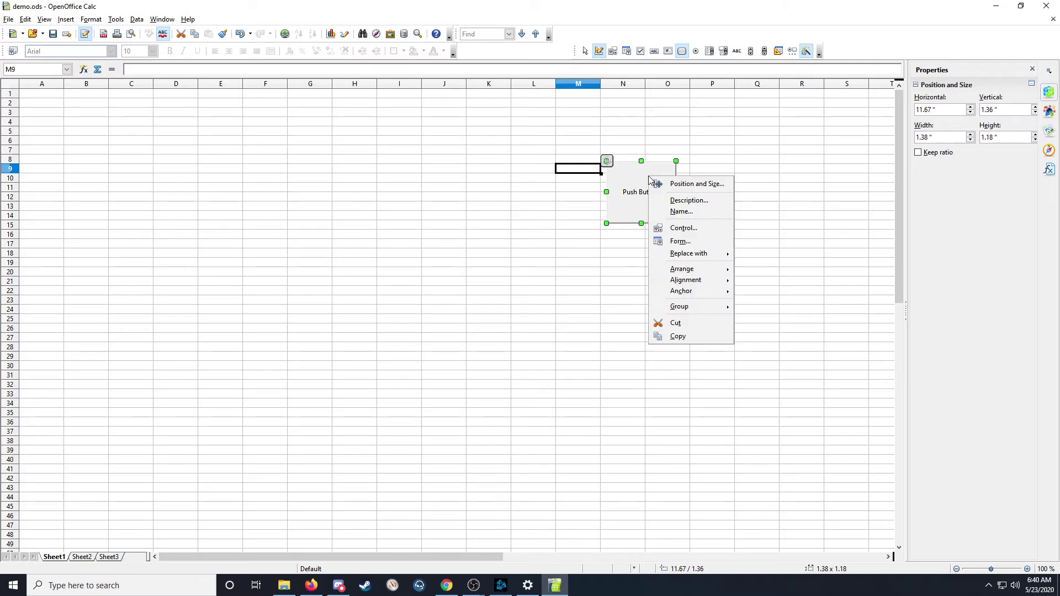
{"action": "left_click", "coordinate": [685, 231]}
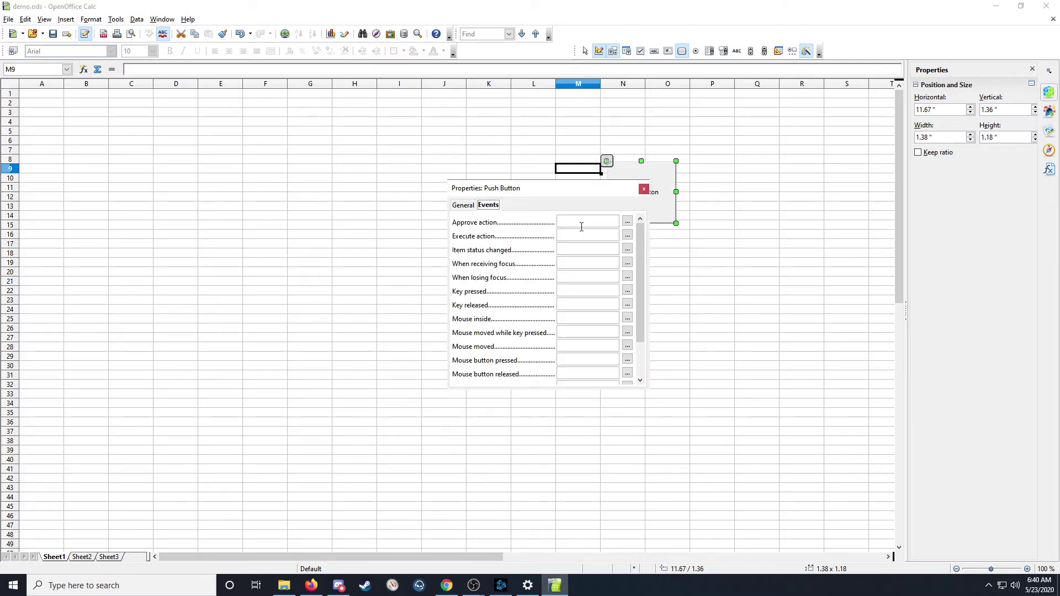
{"action": "left_click", "coordinate": [464, 205]}
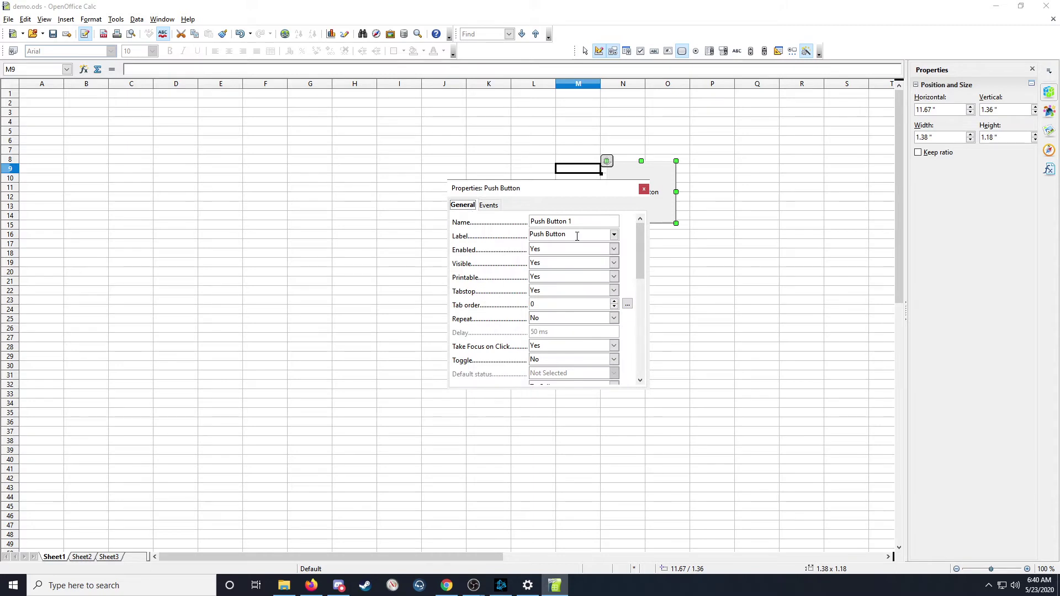
{"action": "left_click_drag", "start_coordinate": [577, 236], "coordinate": [503, 236]}
{"action": "type", "text": "button for the video"}
{"action": "left_click", "coordinate": [645, 190]}
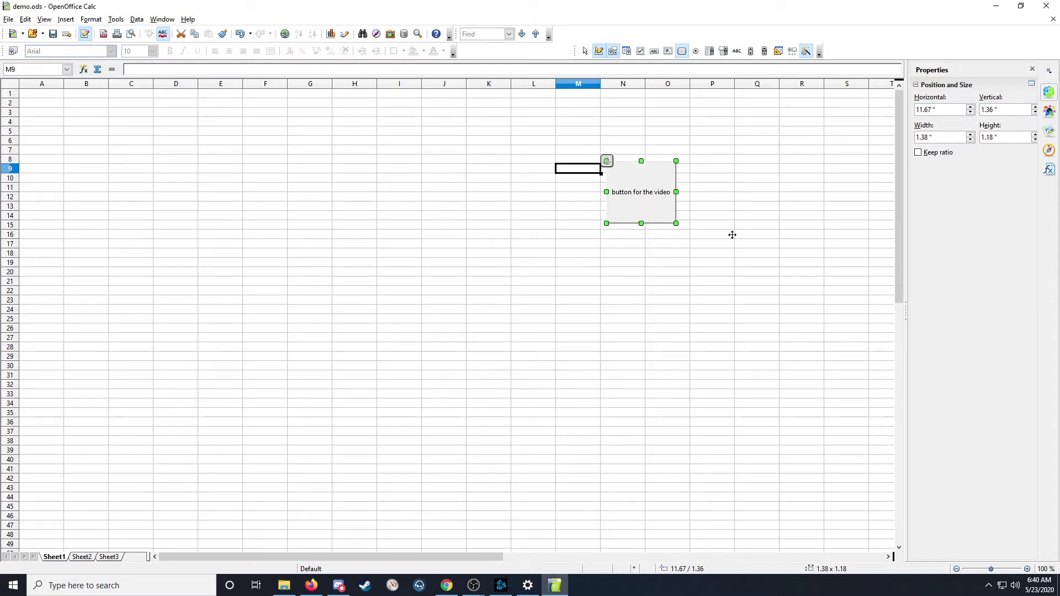
{"action": "key", "text": "Escape"}
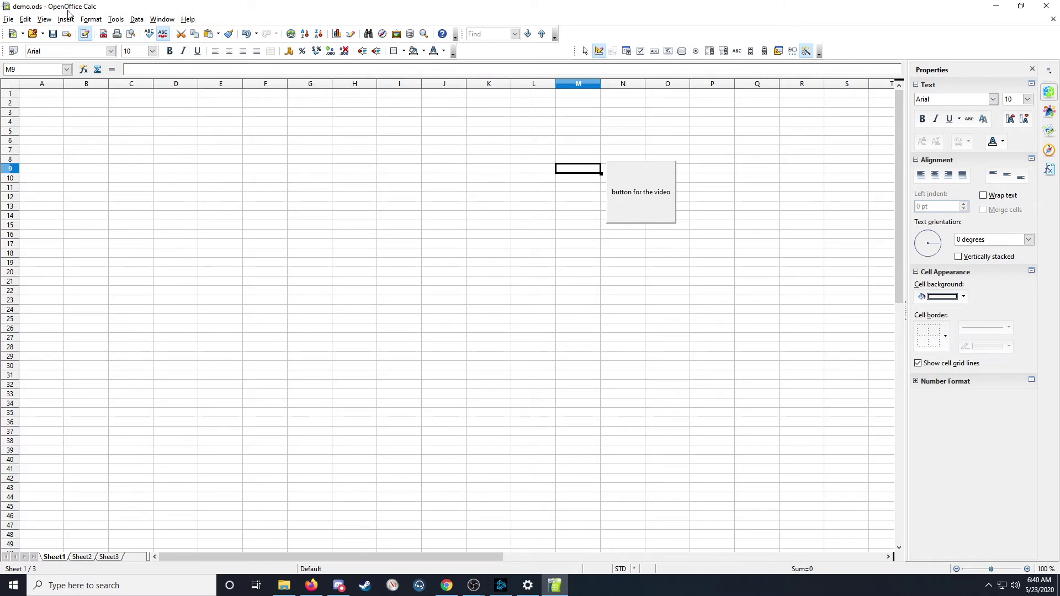
{"action": "left_click", "coordinate": [44, 20]}
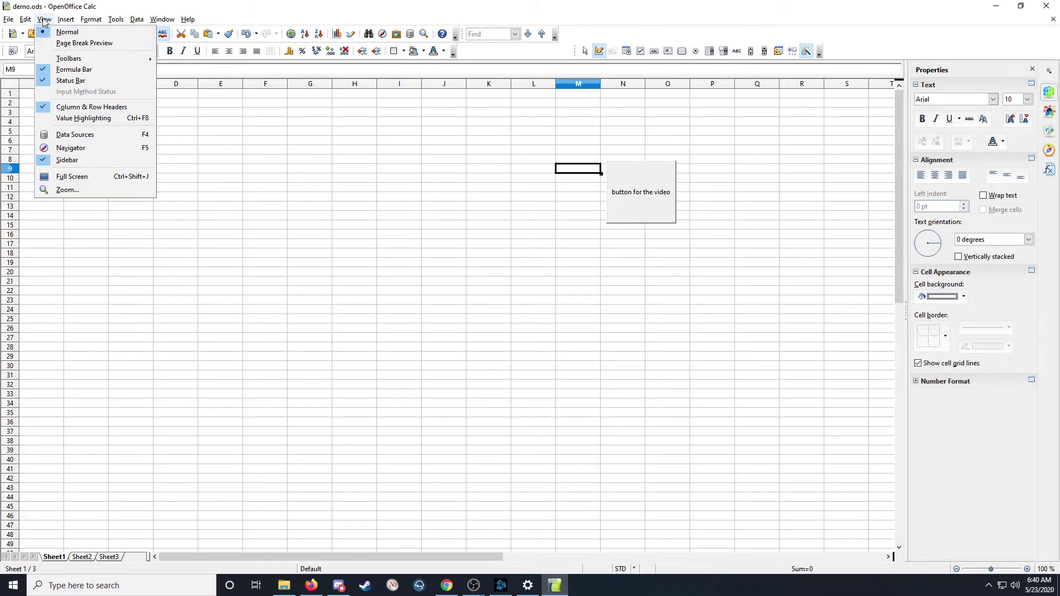
{"action": "left_click", "coordinate": [55, 22]}
{"action": "left_click", "coordinate": [116, 20]}
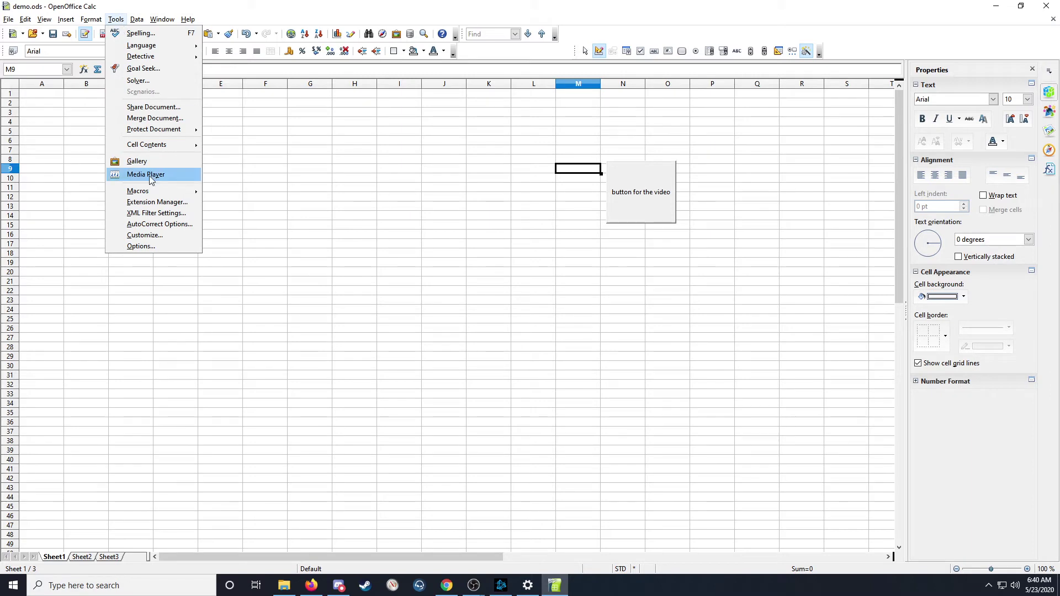
{"action": "mouse_move", "coordinate": [148, 192]}
{"action": "left_click", "coordinate": [239, 191]}
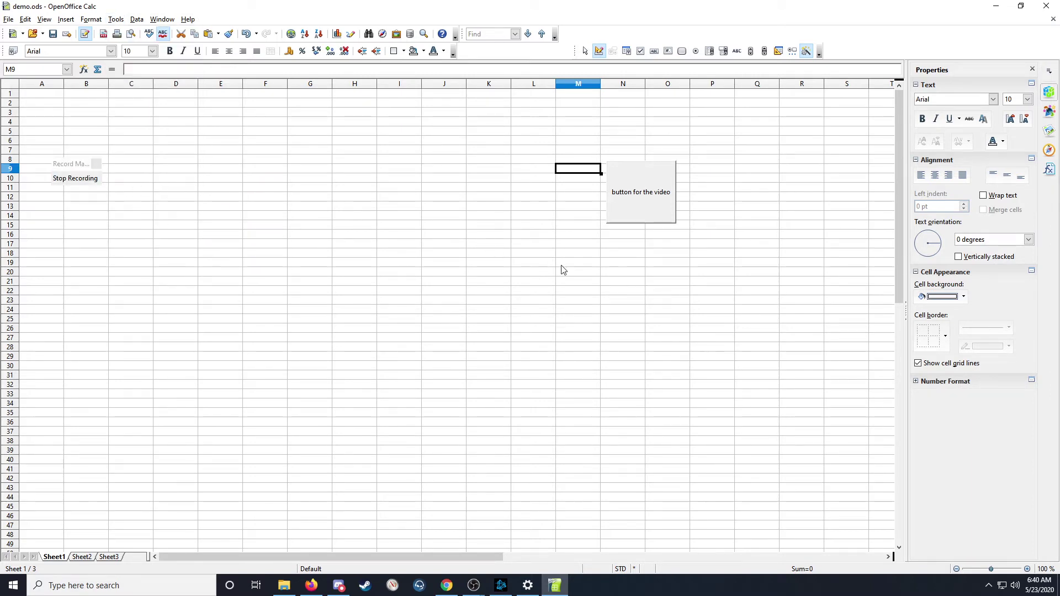
{"action": "left_click", "coordinate": [85, 182]}
{"action": "left_click", "coordinate": [469, 217]}
- Enter the text "Draw a card" in cell N20
{"action": "left_click", "coordinate": [621, 275]}
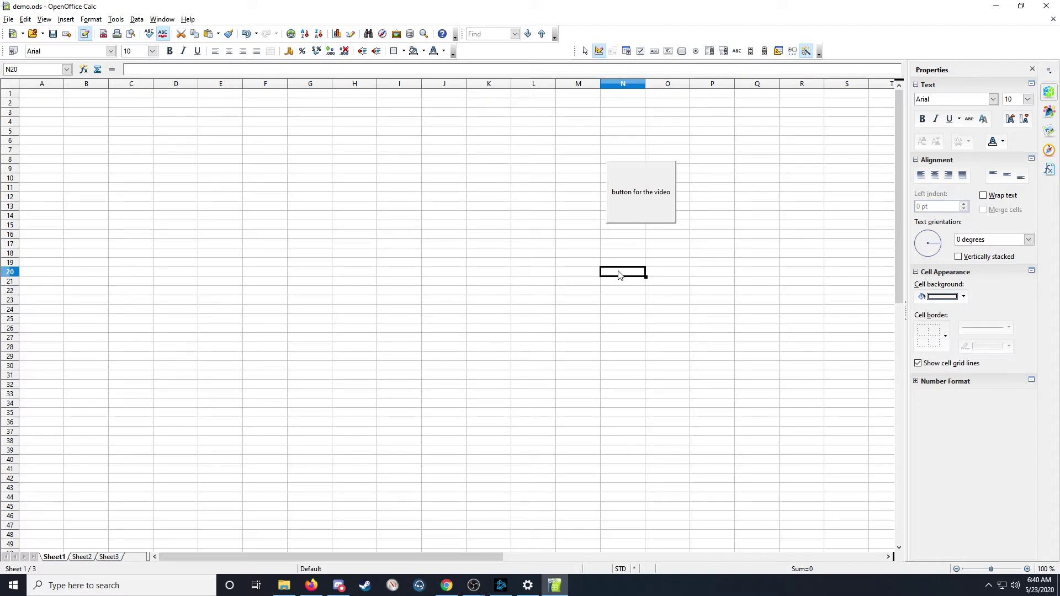
{"action": "type", "text": "Draw a card"}
{"action": "key", "text": "Return"}
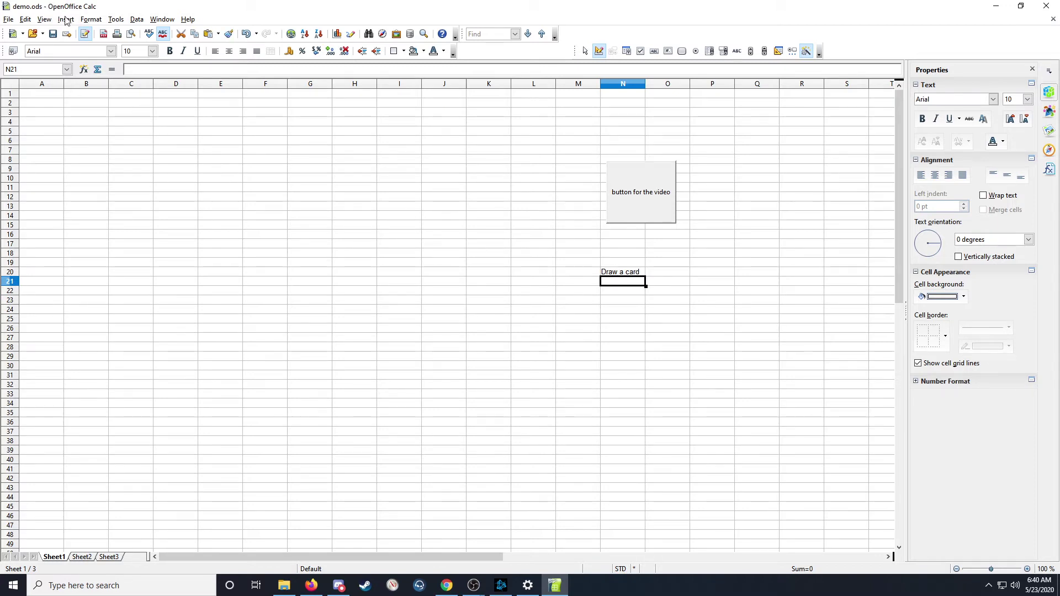
- Start recording a macro and choose the mathematical function RANDBETWEEN for cell N21
{"action": "left_click", "coordinate": [117, 20]}
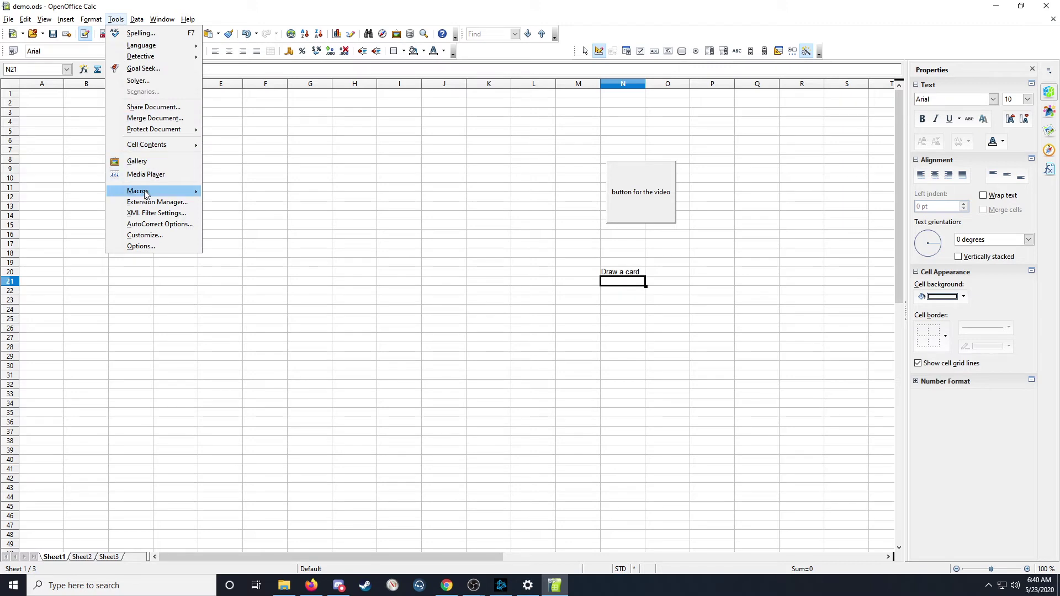
{"action": "mouse_move", "coordinate": [146, 196]}
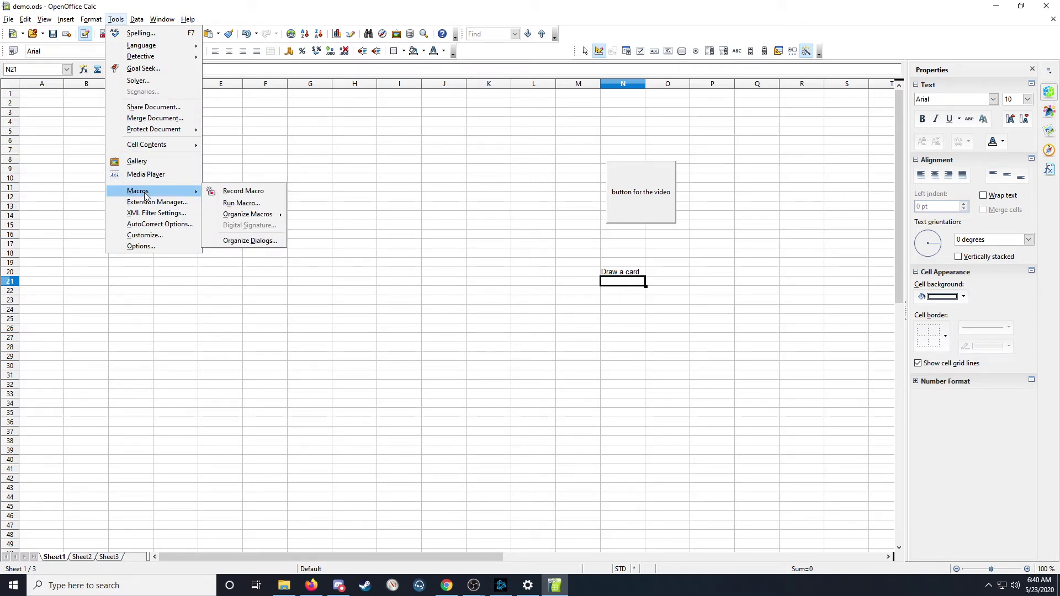
{"action": "left_click", "coordinate": [241, 191]}
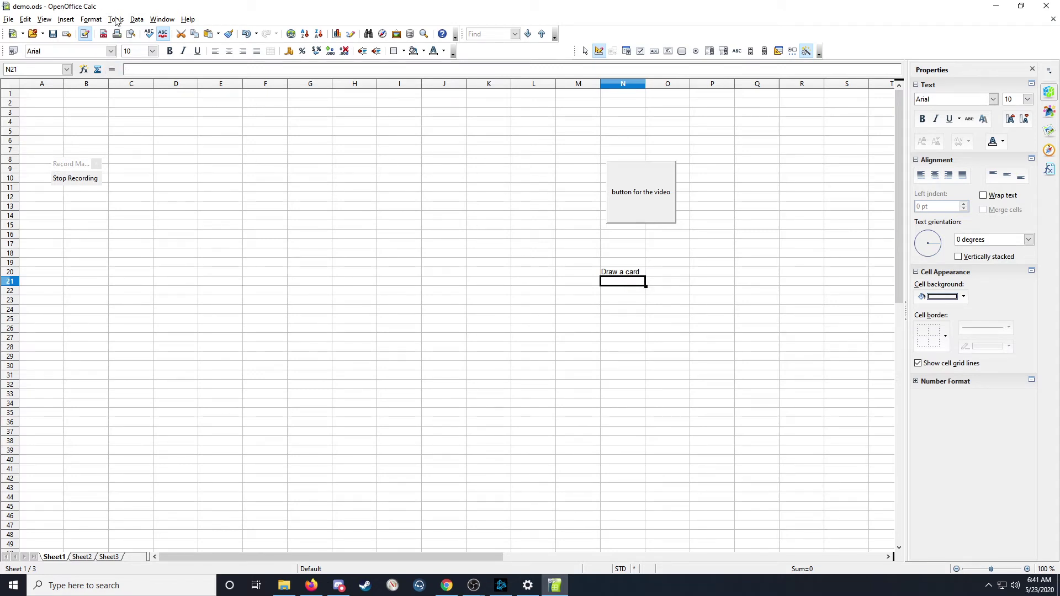
{"action": "left_click", "coordinate": [84, 70]}
{"action": "left_click", "coordinate": [414, 214]}
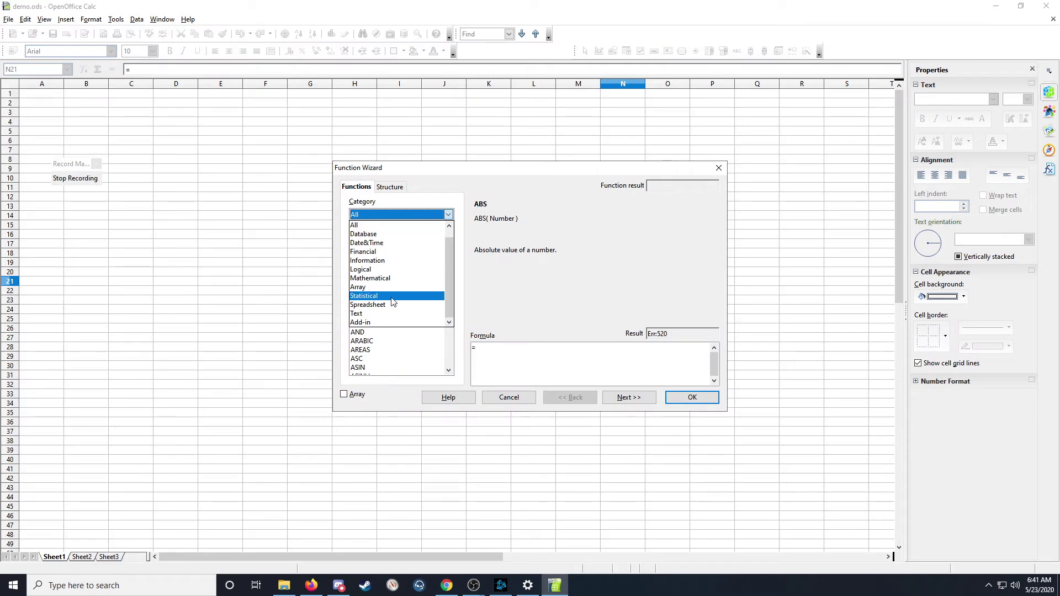
{"action": "left_click", "coordinate": [393, 278]}
{"action": "scroll", "coordinate": [395, 294], "scroll_direction": "down", "scroll_amount": 6}
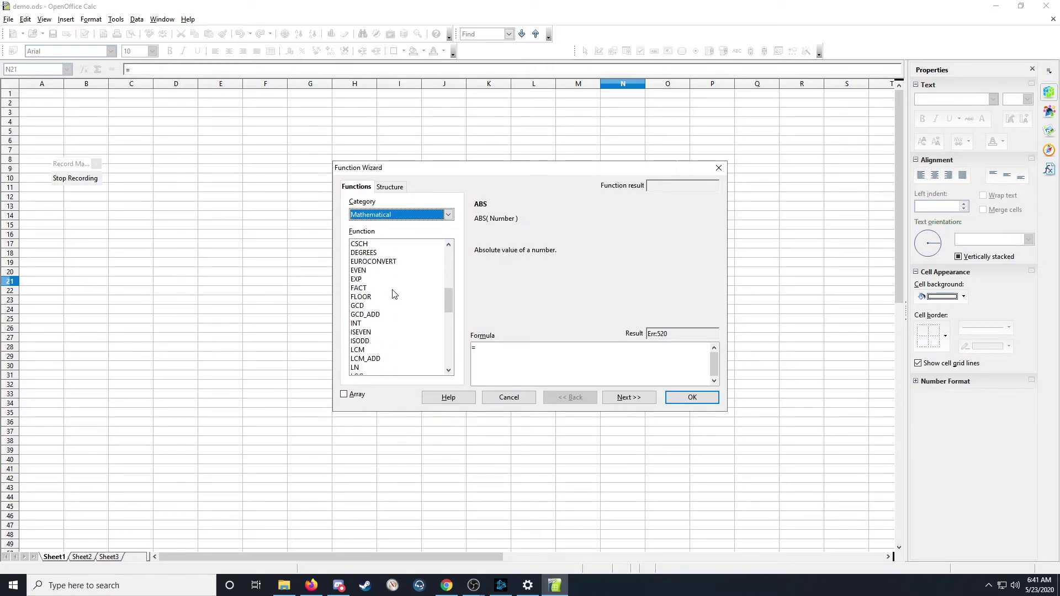
{"action": "scroll", "coordinate": [394, 294], "scroll_direction": "down", "scroll_amount": 7}
{"action": "left_click", "coordinate": [383, 298]}
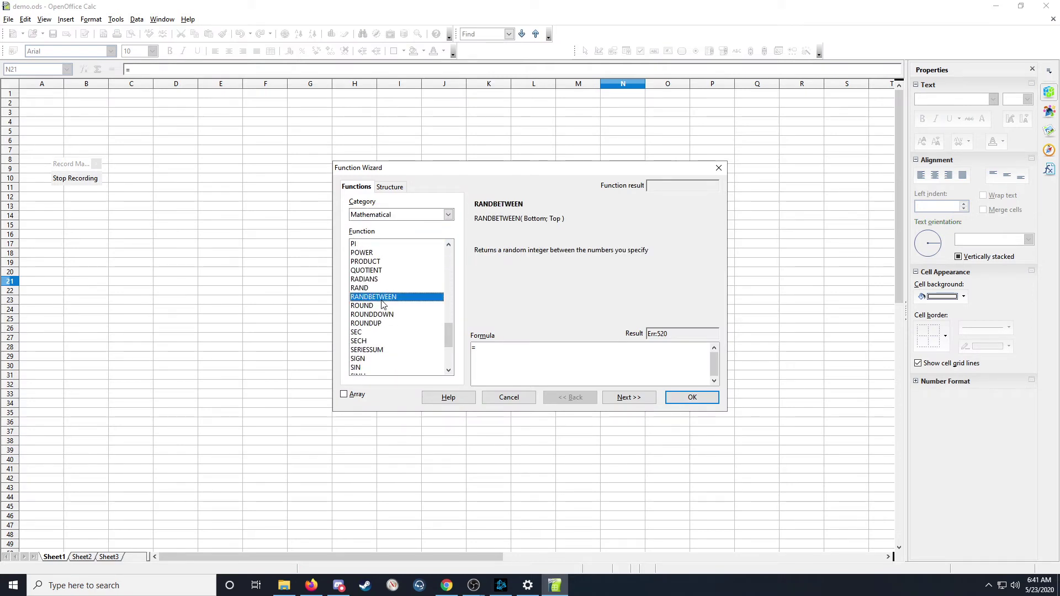
{"action": "double_click", "coordinate": [394, 298]}
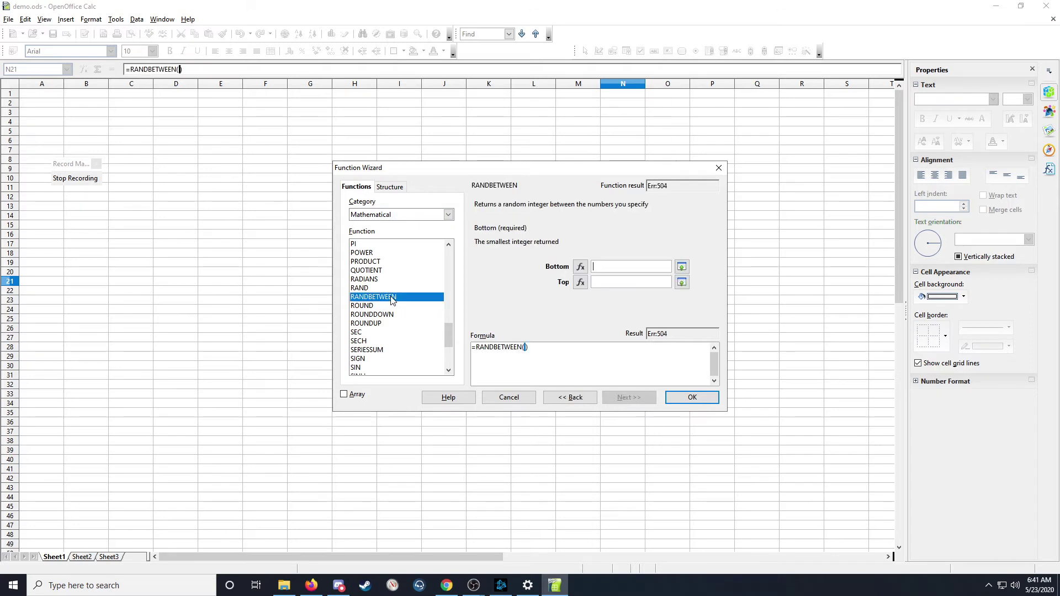
- Set RANDBETWEEN's bottom value to 1 and top value to 52, and insert the formula into the cell
{"action": "type", "text": "1"}
{"action": "left_click", "coordinate": [602, 281]}
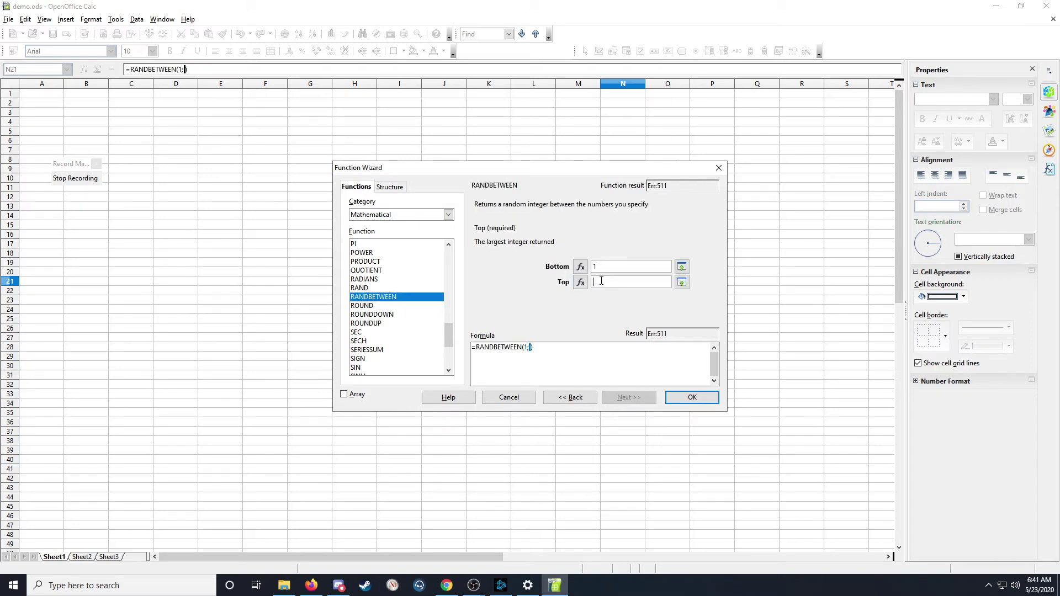
{"action": "type", "text": "52"}
{"action": "left_click", "coordinate": [691, 398]}
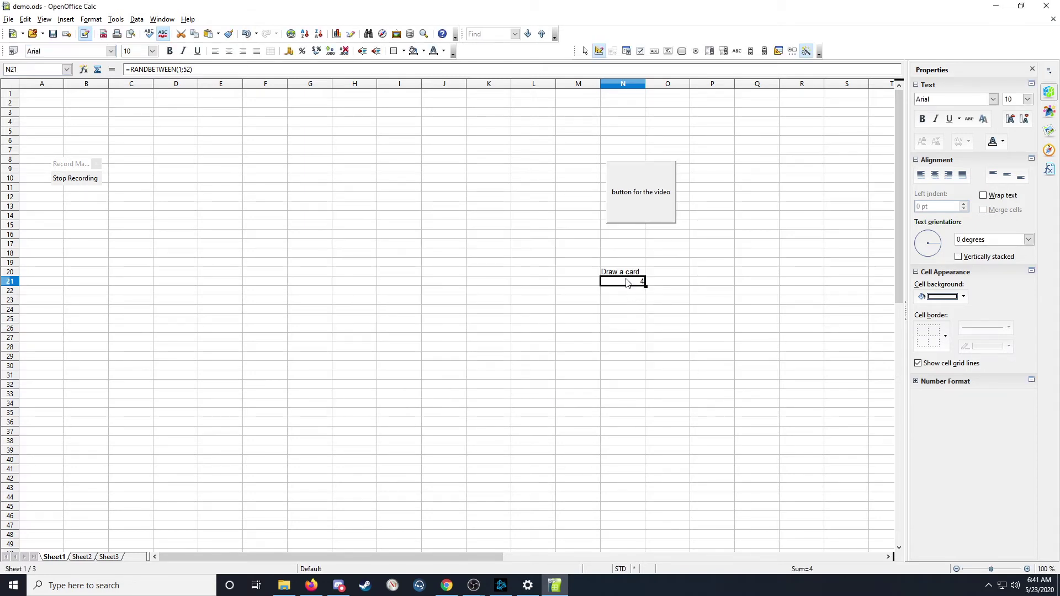
- Stop the recording and save the macro as Main in Module2 of the Standard library, overwriting the existing macro
{"action": "left_click", "coordinate": [80, 181]}
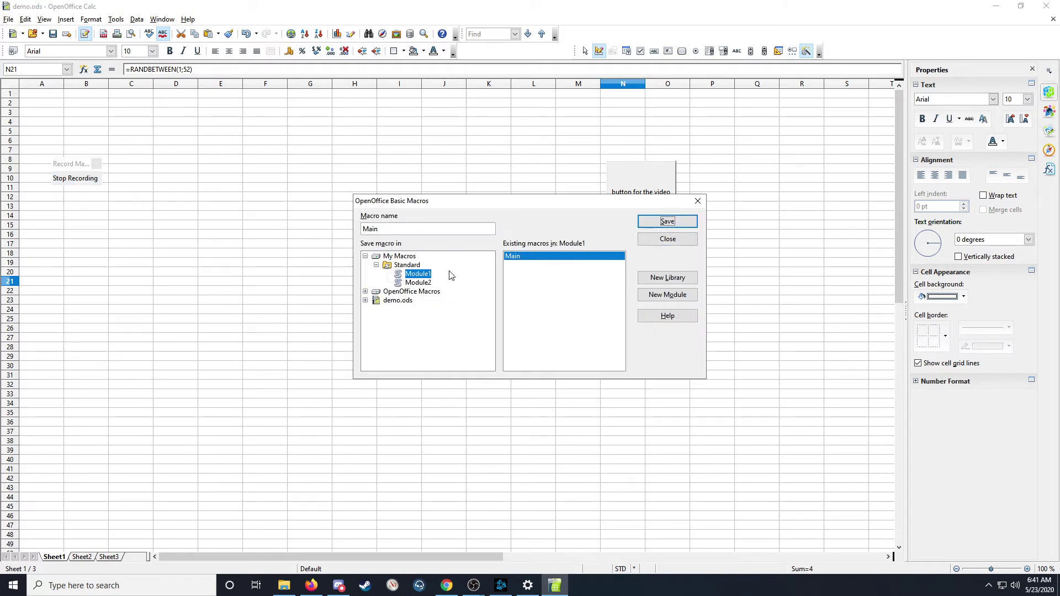
{"action": "left_click", "coordinate": [427, 284]}
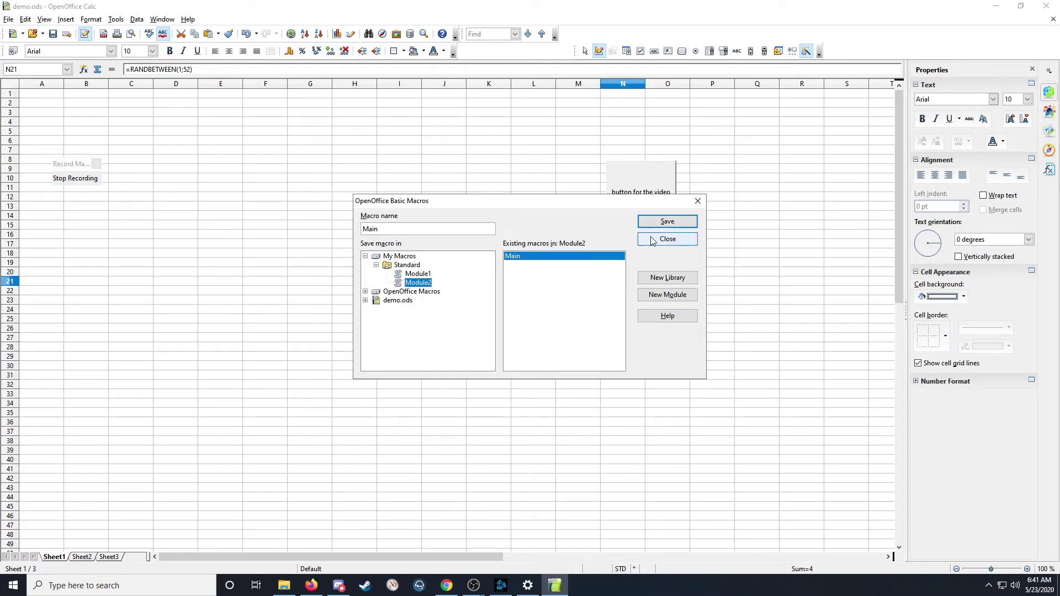
{"action": "left_click", "coordinate": [665, 222]}
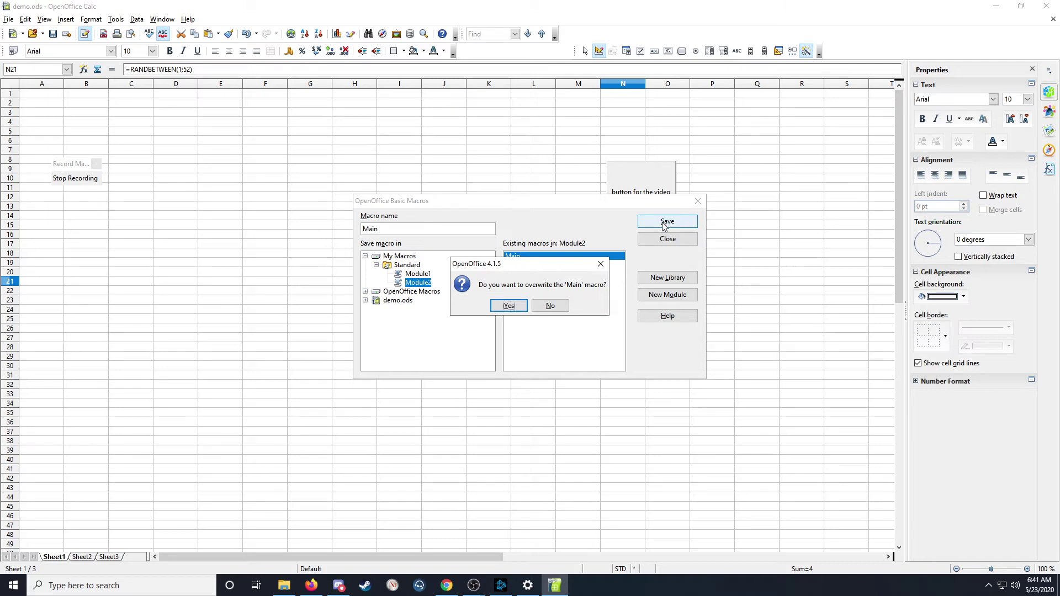
{"action": "left_click", "coordinate": [505, 304]}
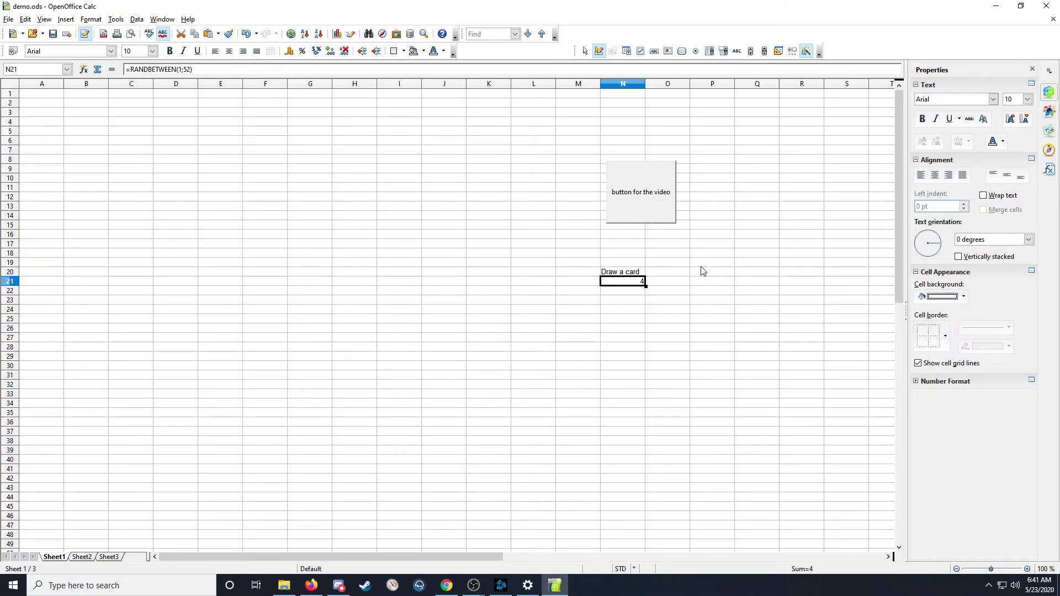
{"action": "left_click", "coordinate": [705, 283]}
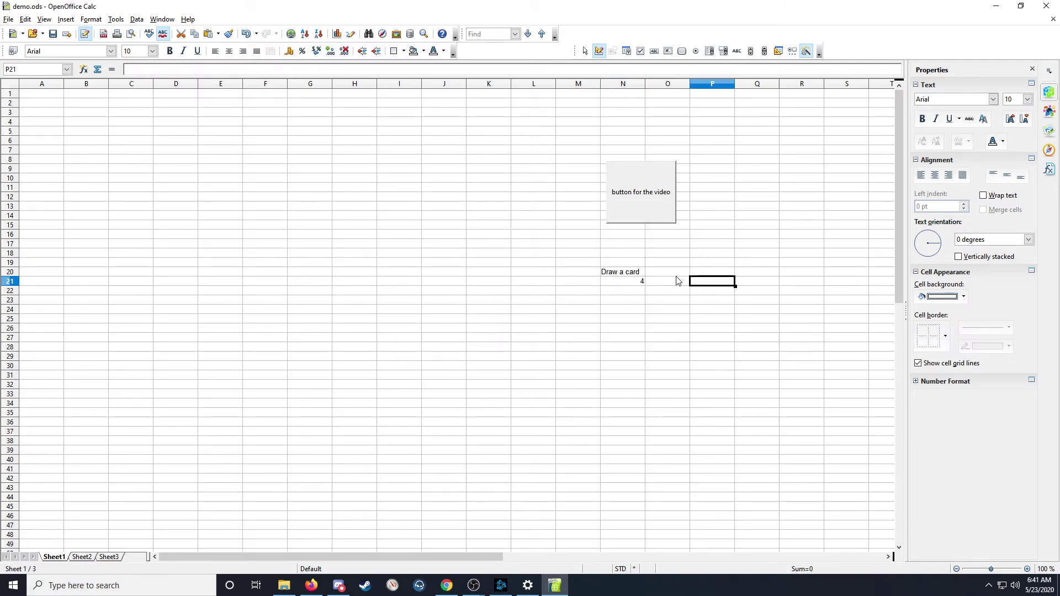
- In design mode, open the push button's control properties and bring up action assignment for its Mouse button released event
{"action": "left_click", "coordinate": [644, 187]}
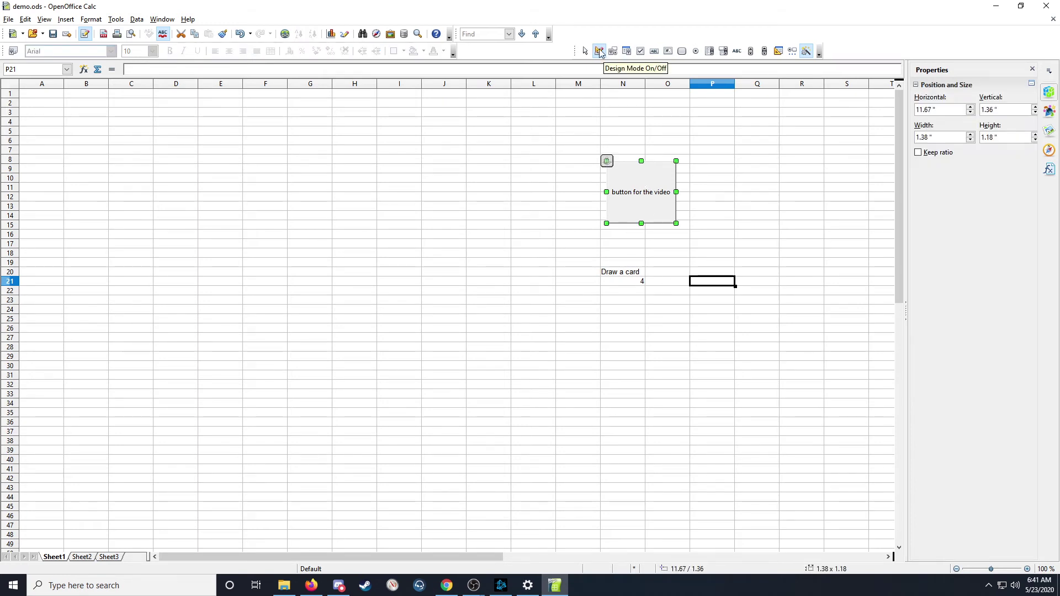
{"action": "right_click", "coordinate": [644, 187]}
{"action": "left_click", "coordinate": [675, 237]}
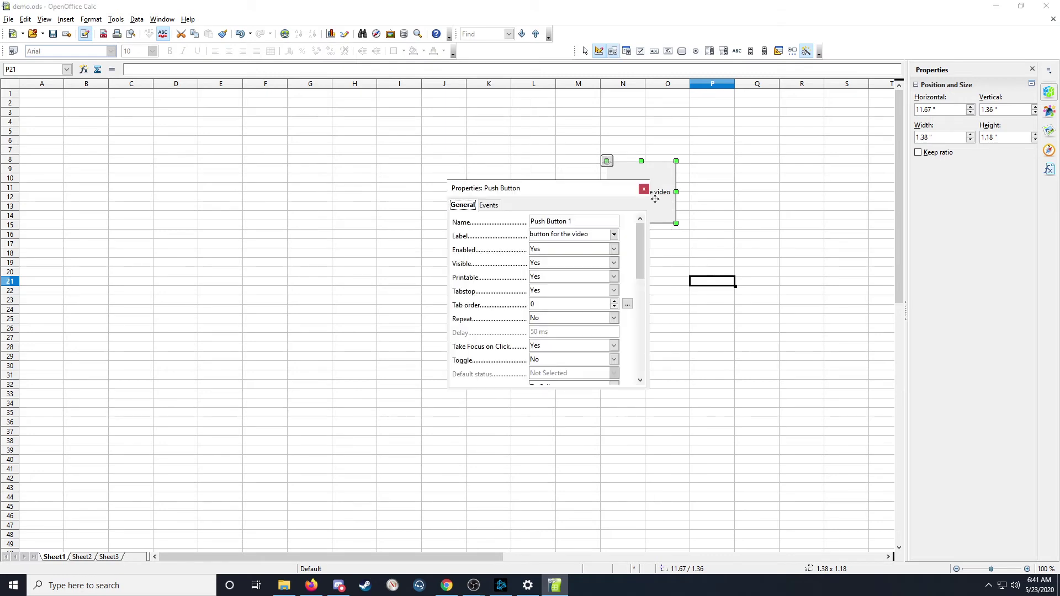
{"action": "left_click", "coordinate": [489, 205]}
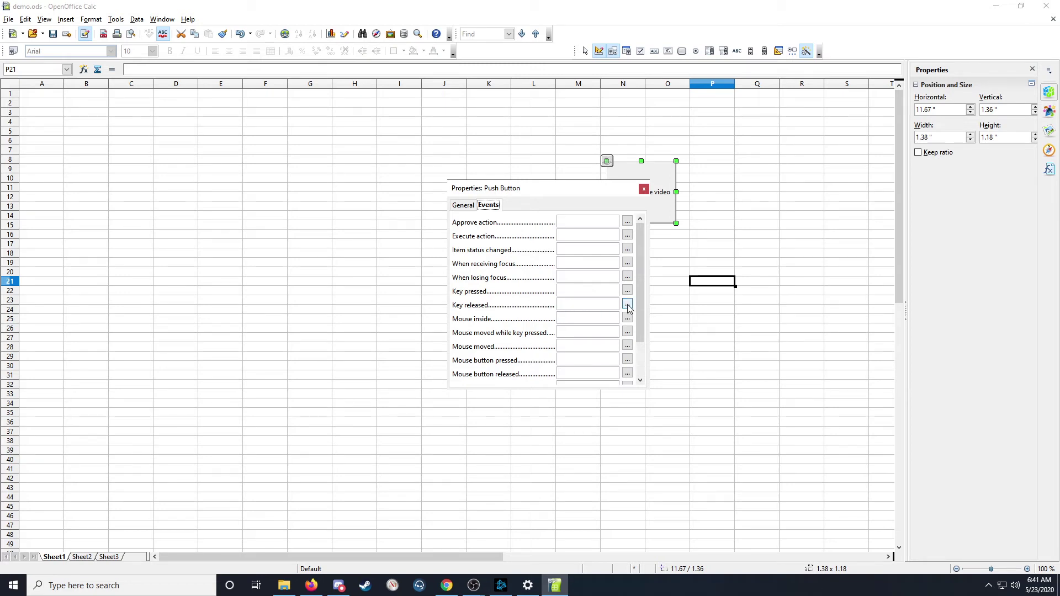
{"action": "left_click", "coordinate": [627, 375]}
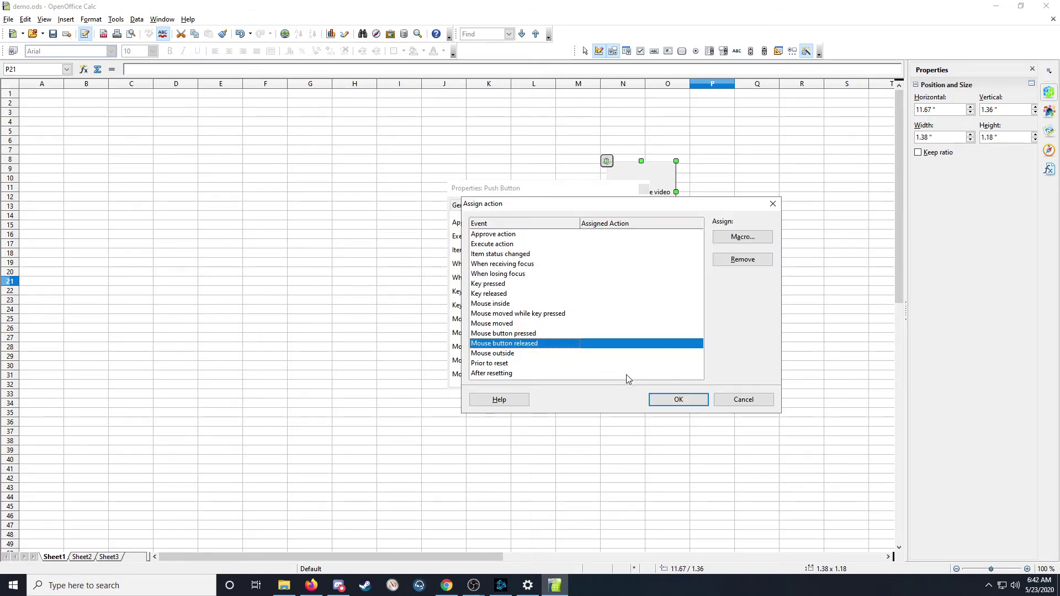
- Bring up the macro selector for the Mouse button released event, dismissing the Java runtime notices
{"action": "left_click", "coordinate": [733, 241]}
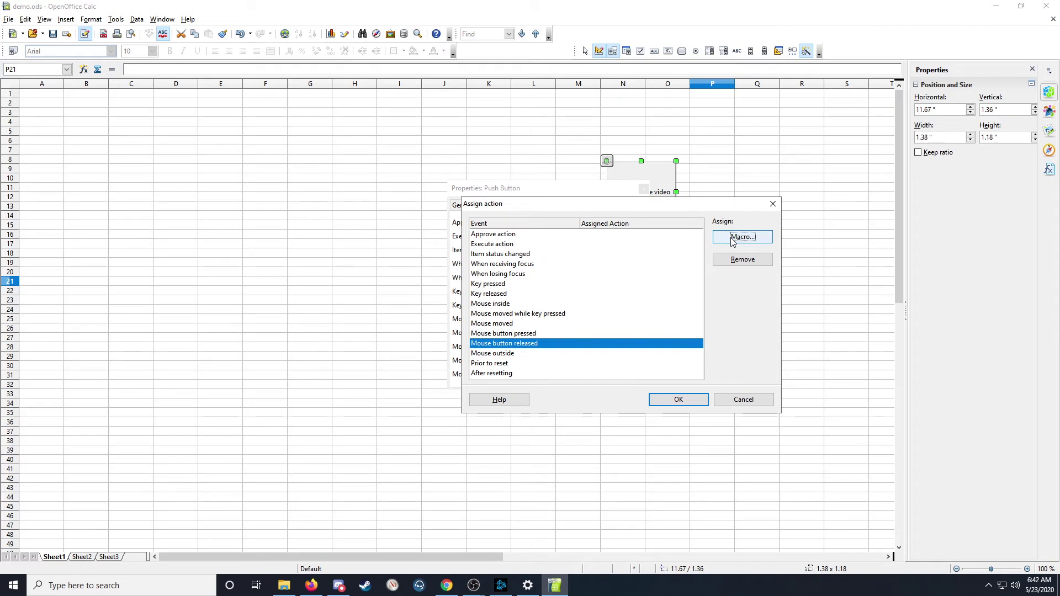
{"action": "left_click", "coordinate": [623, 323]}
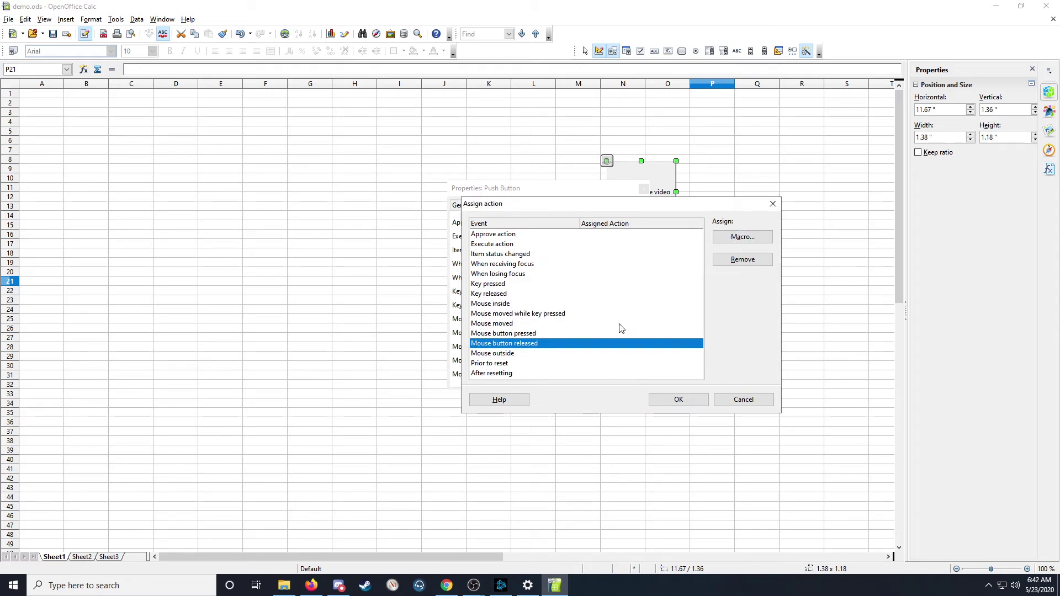
{"action": "left_click", "coordinate": [620, 326]}
{"action": "left_click", "coordinate": [619, 324]}
{"action": "left_click", "coordinate": [619, 325]}
{"action": "left_click", "coordinate": [620, 326]}
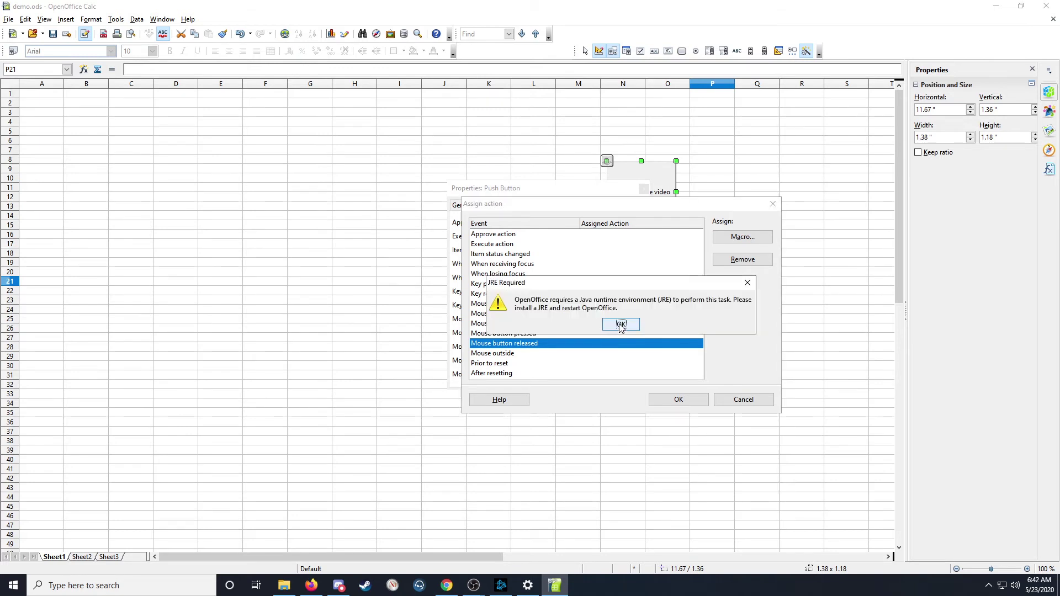
{"action": "left_click", "coordinate": [620, 325]}
{"action": "left_click", "coordinate": [620, 325]}
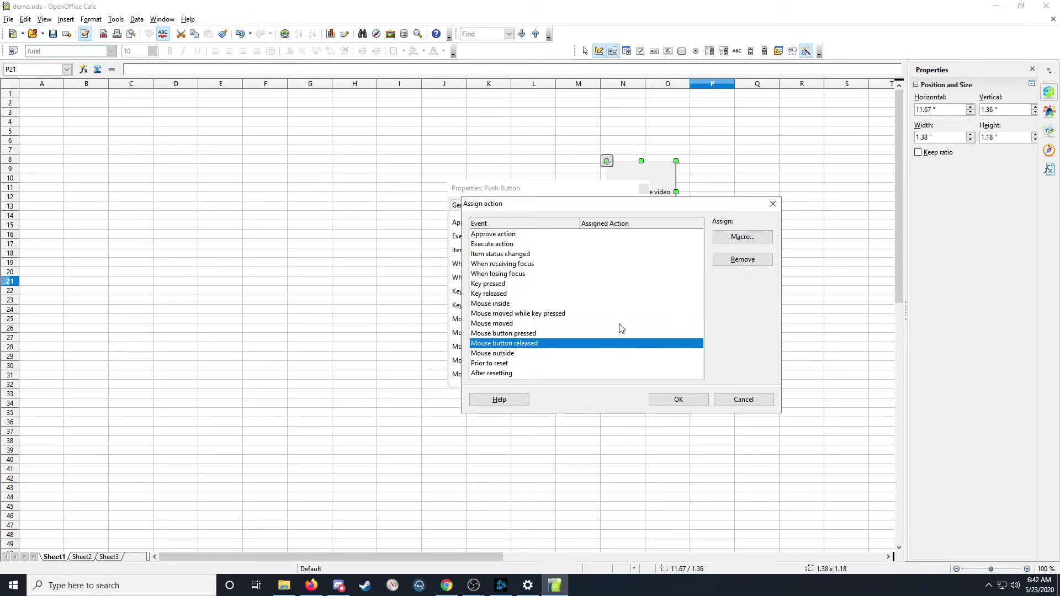
{"action": "left_click", "coordinate": [620, 326]}
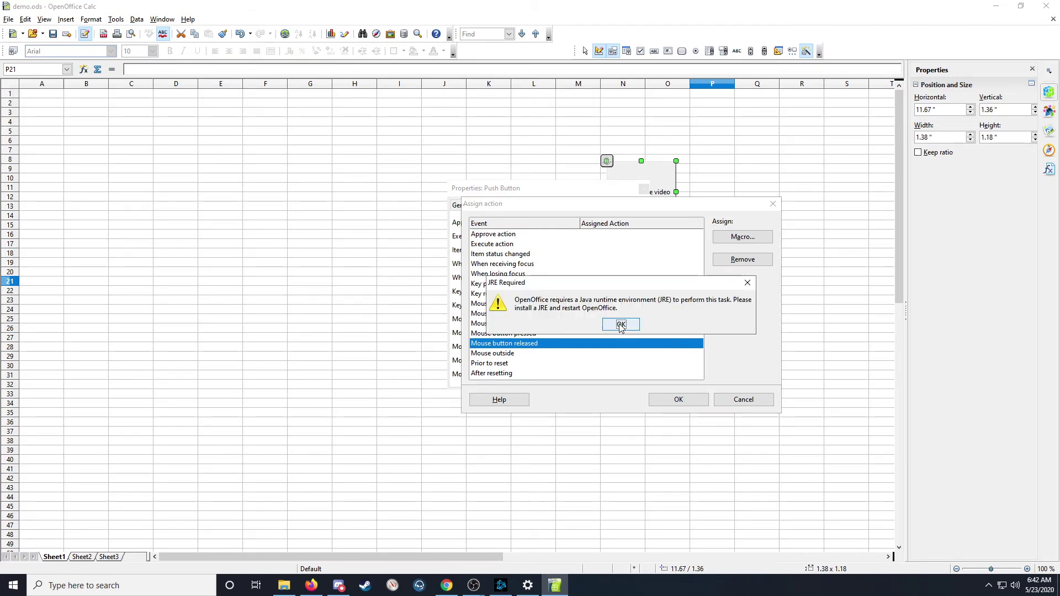
{"action": "left_click", "coordinate": [621, 326]}
{"action": "left_click", "coordinate": [621, 327]}
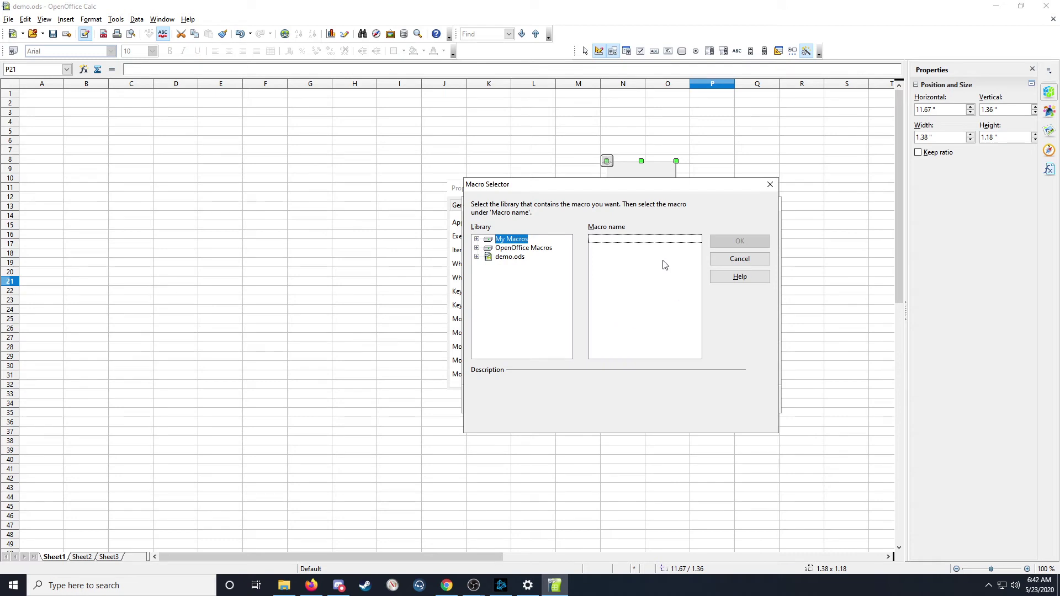
- Assign the Main macro from Module2 of My Macros' Standard library to Mouse button released and close the button's properties
{"action": "left_click", "coordinate": [477, 239]}
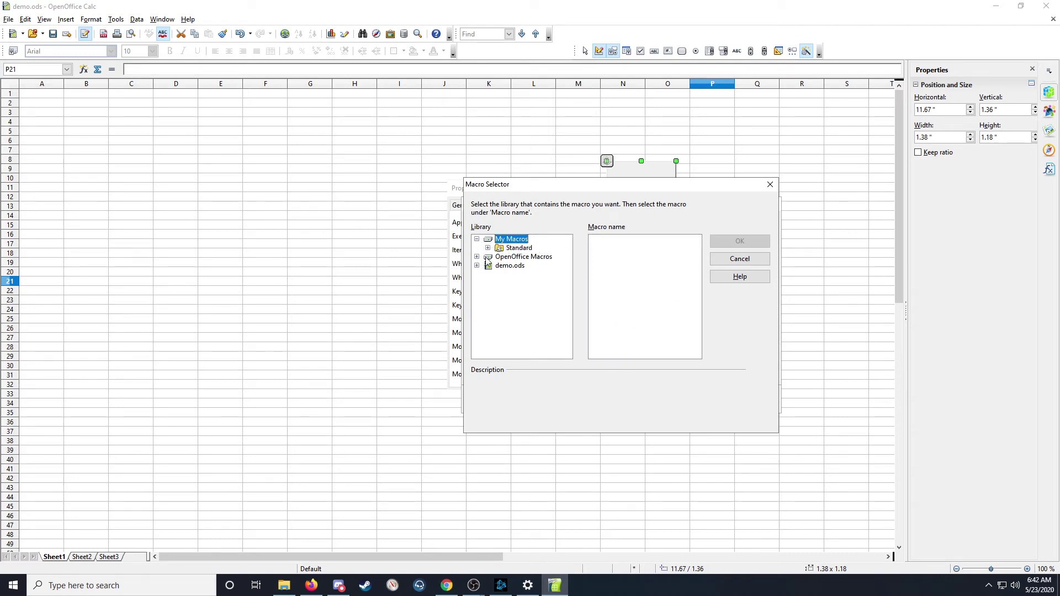
{"action": "left_click", "coordinate": [489, 248]}
{"action": "left_click", "coordinate": [521, 266]}
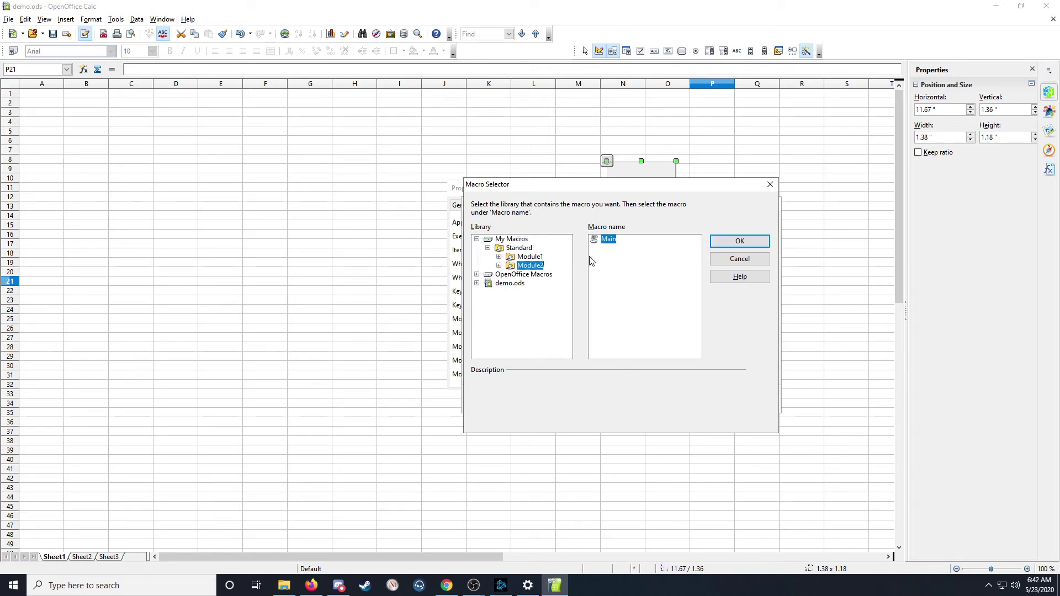
{"action": "left_click", "coordinate": [740, 242]}
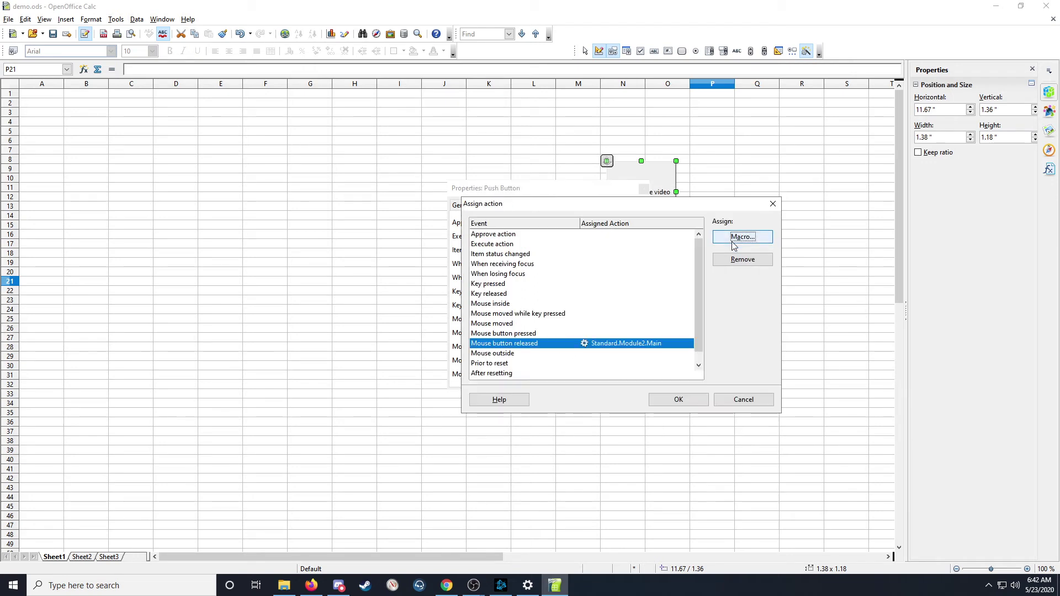
{"action": "left_click", "coordinate": [679, 400]}
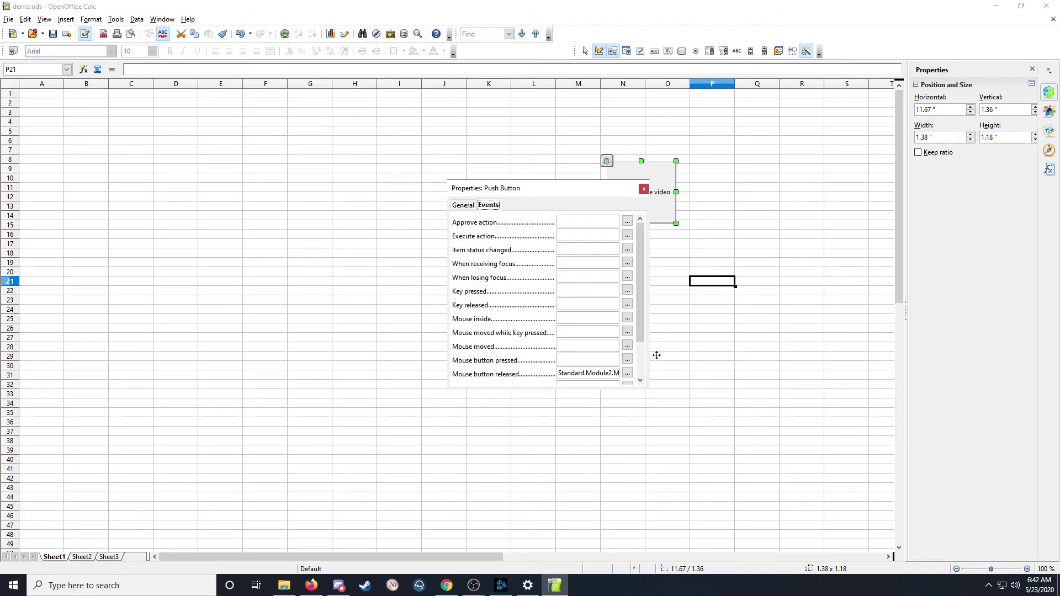
{"action": "left_click", "coordinate": [644, 189]}
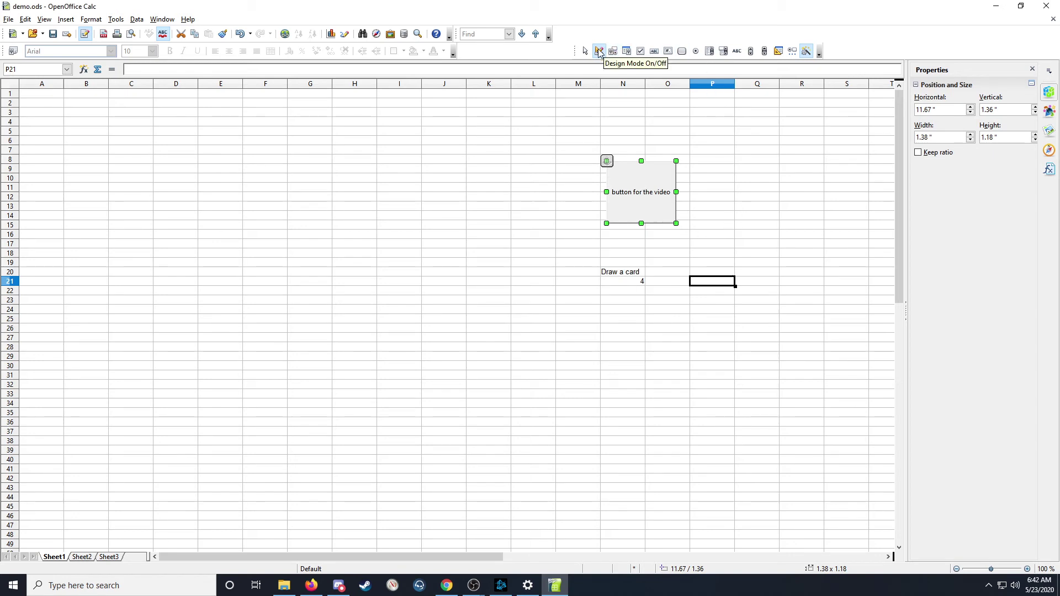
- Turn design mode off and test the push button repeatedly to check the random card draw in cell N21
{"action": "left_click", "coordinate": [600, 52]}
{"action": "left_click", "coordinate": [657, 199]}
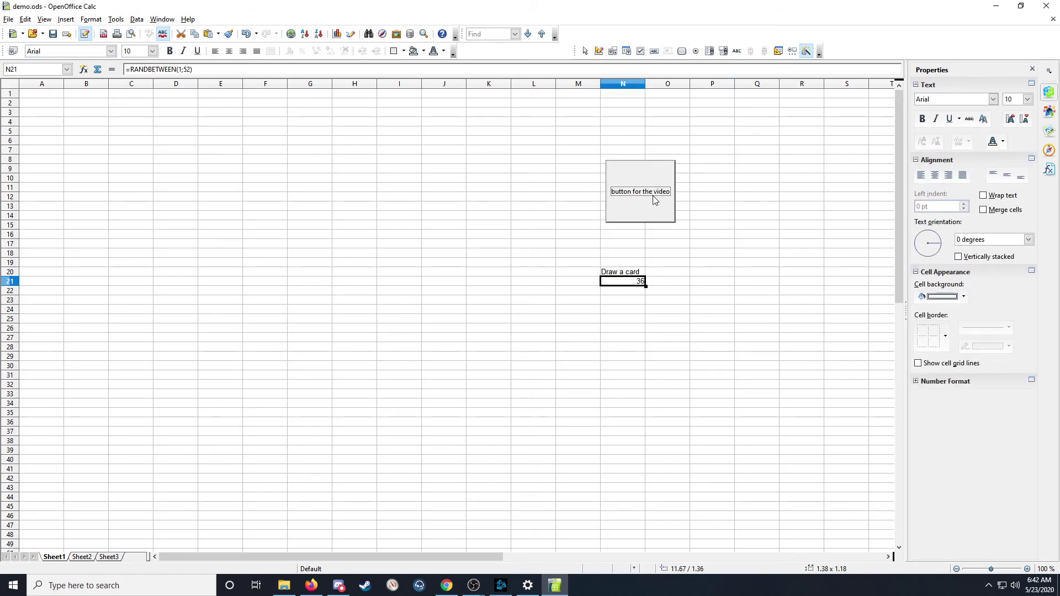
{"action": "left_click", "coordinate": [654, 200]}
{"action": "left_click", "coordinate": [655, 200]}
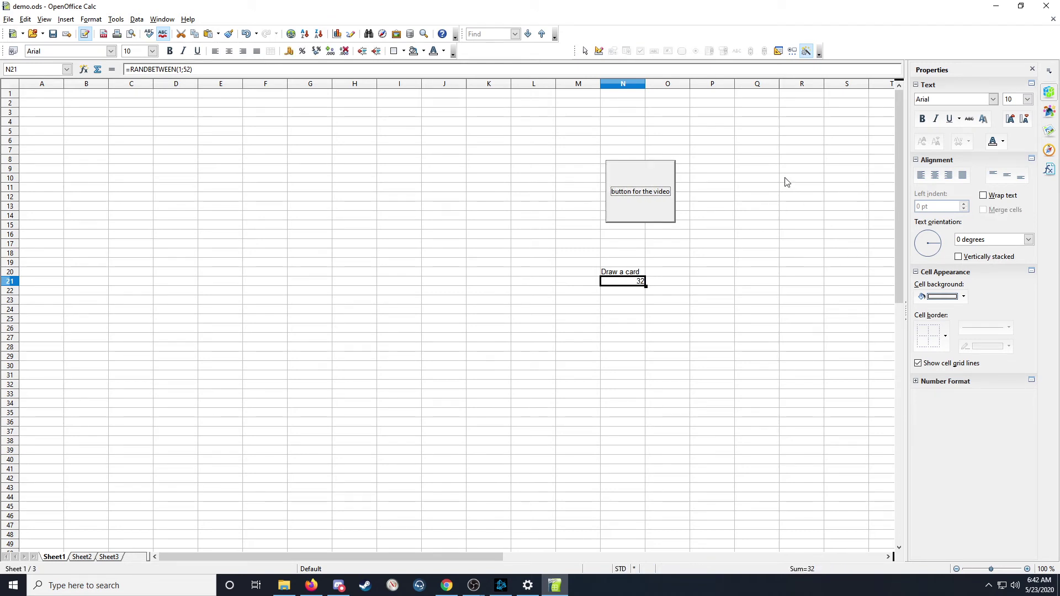
{"action": "left_click", "coordinate": [639, 210]}
{"action": "left_click", "coordinate": [749, 207]}
{"action": "left_click", "coordinate": [641, 211]}
{"action": "left_click", "coordinate": [672, 214]}
{"action": "left_click", "coordinate": [670, 207]}
{"action": "left_click", "coordinate": [634, 175]}
{"action": "left_click", "coordinate": [634, 176]}
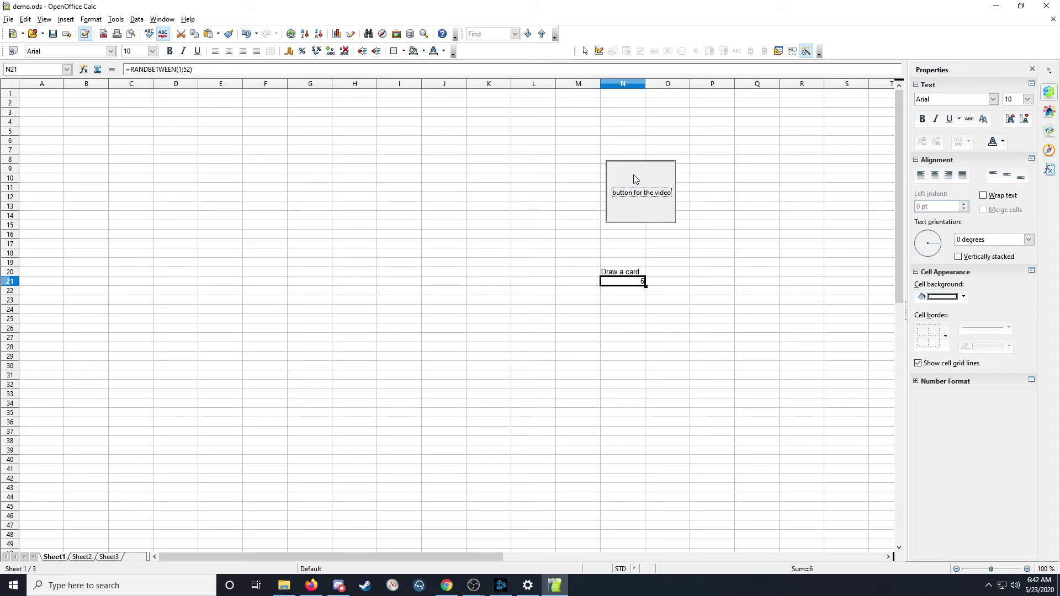
{"action": "left_click", "coordinate": [634, 174]}
{"action": "left_click", "coordinate": [634, 174]}
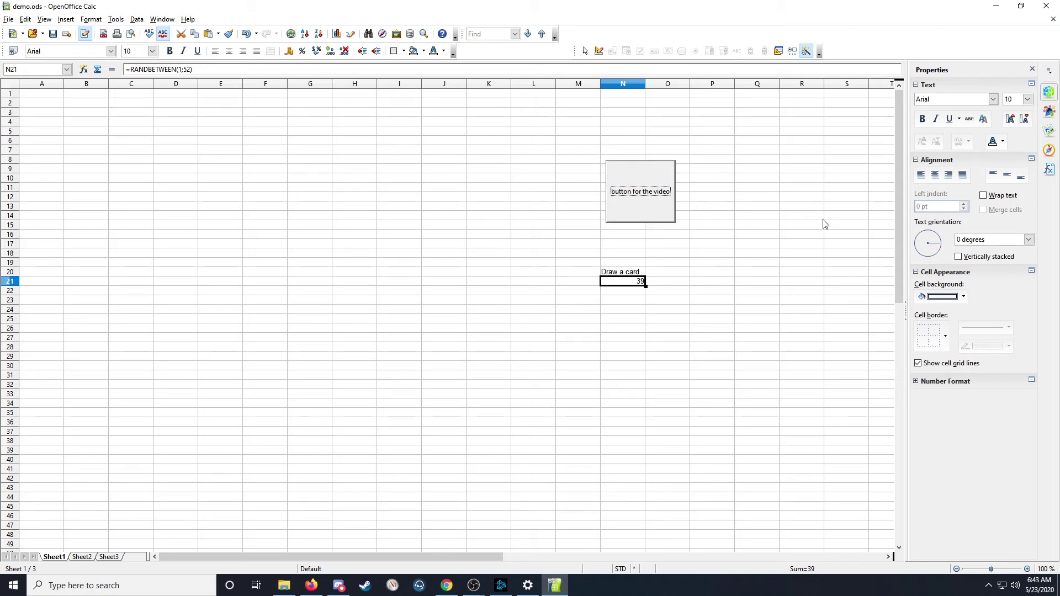
{"action": "left_click", "coordinate": [654, 210]}
{"action": "left_click", "coordinate": [654, 205]}
{"action": "left_click", "coordinate": [644, 207]}
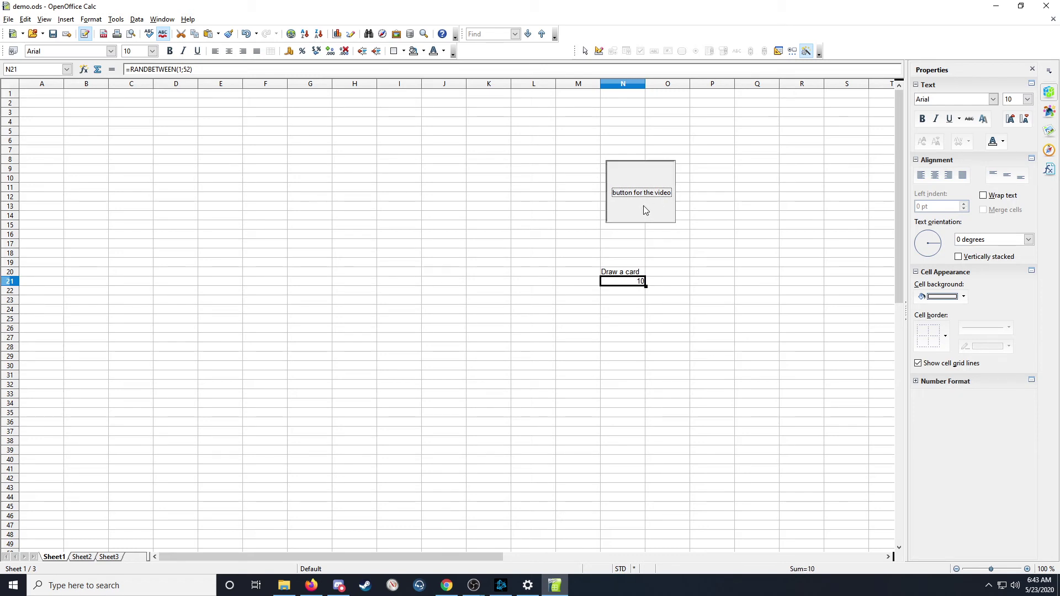
{"action": "left_click", "coordinate": [637, 207]}
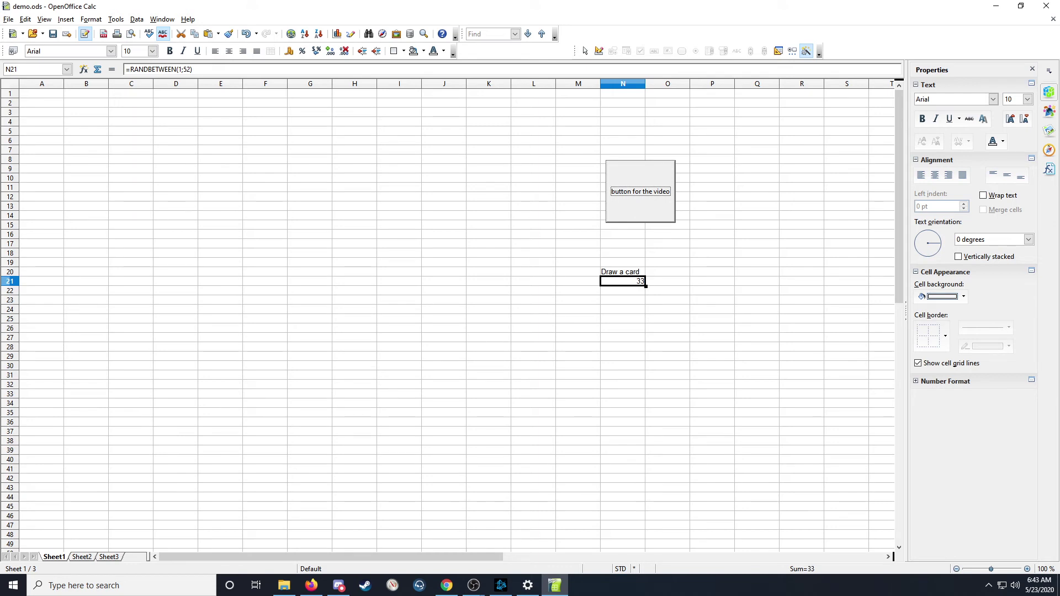
{"action": "left_click", "coordinate": [639, 205]}
{"action": "left_click", "coordinate": [644, 204]}
- Turn design mode on and open the push button's control properties at its events
{"action": "left_click", "coordinate": [599, 51]}
{"action": "left_click", "coordinate": [640, 182]}
{"action": "right_click", "coordinate": [643, 182]}
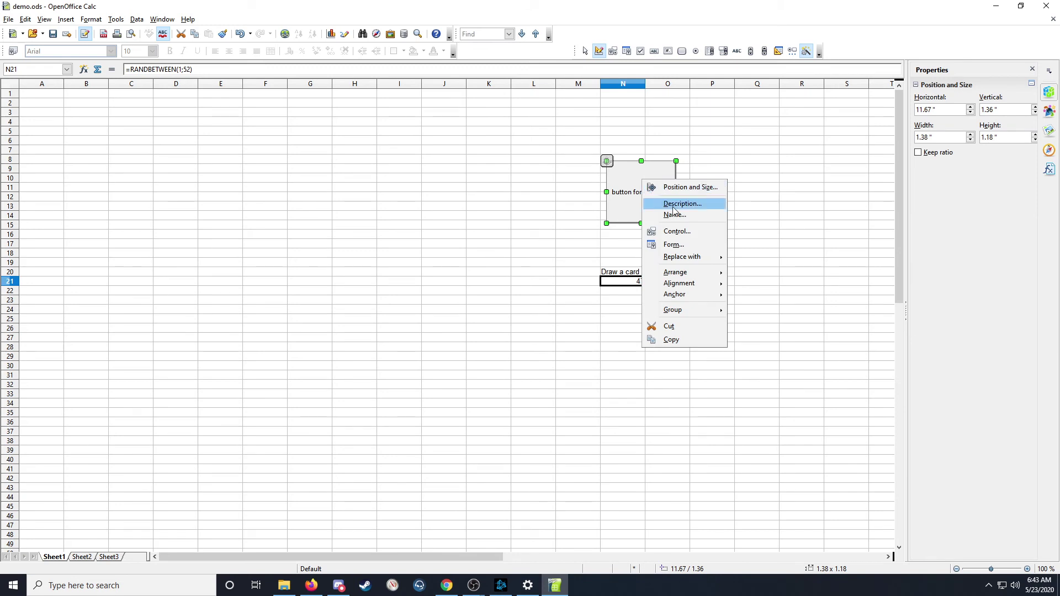
{"action": "left_click", "coordinate": [681, 231]}
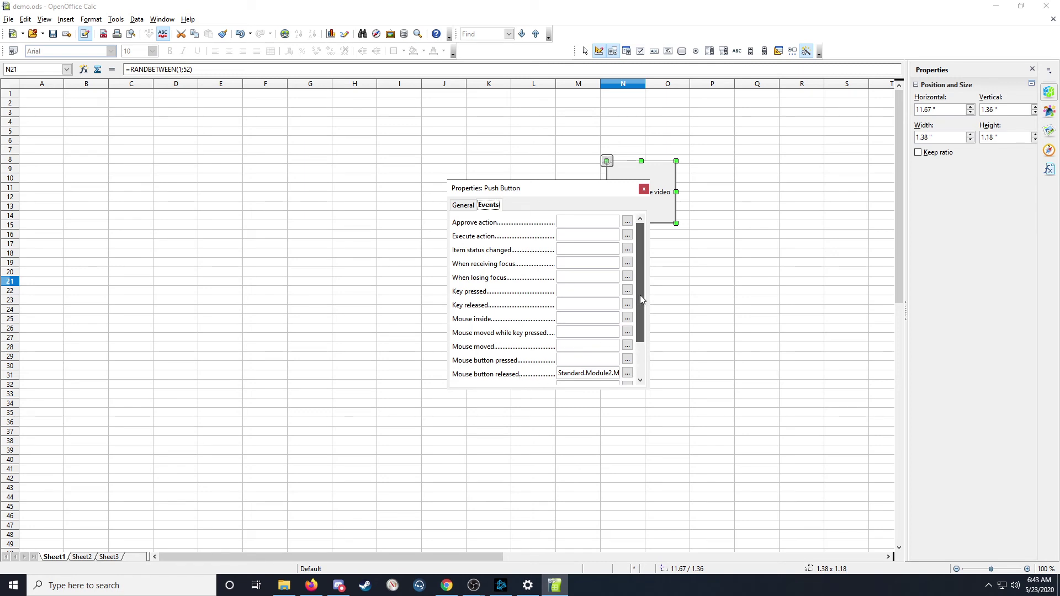
{"action": "mouse_move", "coordinate": [640, 295]}
{"action": "left_mouse_down"}
{"action": "mouse_move", "coordinate": [646, 349]}
{"action": "mouse_move", "coordinate": [646, 303]}
{"action": "left_mouse_up"}
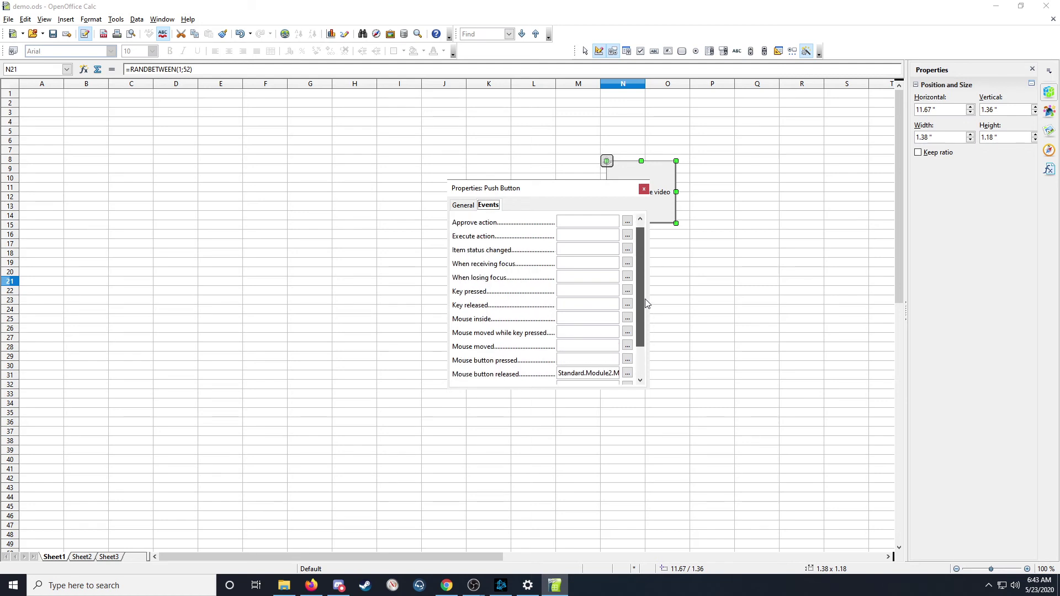
- Remove the Standard.Module2.Main macro from the push button's Mouse button released event
{"action": "left_click", "coordinate": [628, 374]}
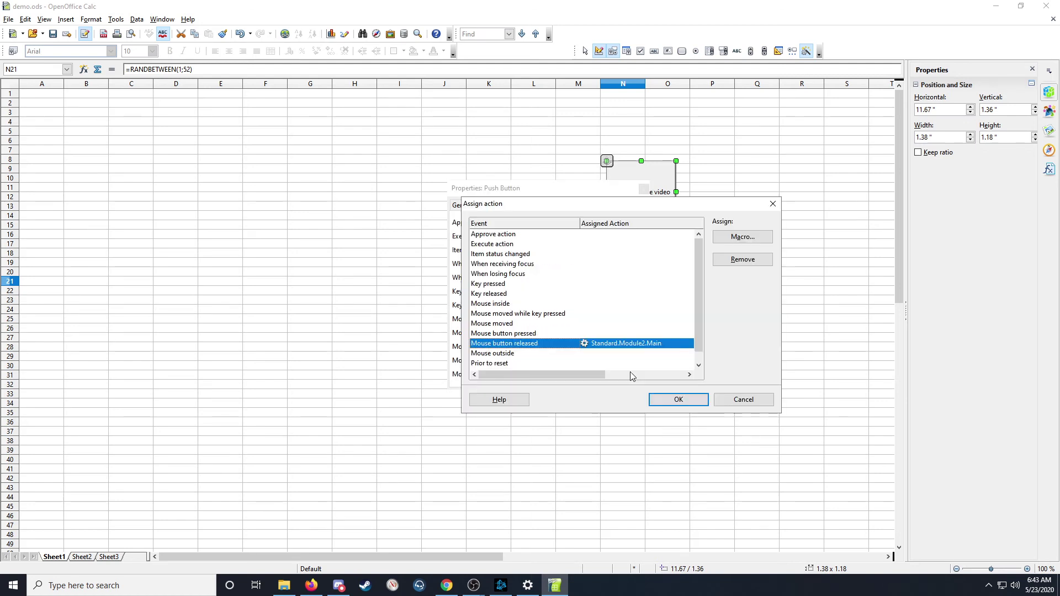
{"action": "left_click", "coordinate": [743, 260]}
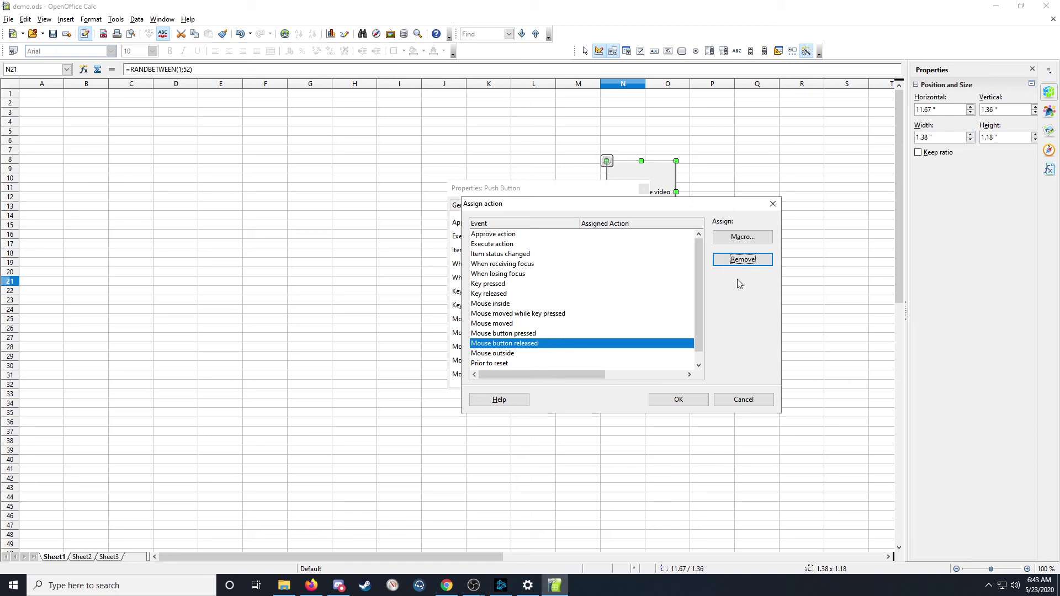
{"action": "left_click", "coordinate": [679, 399]}
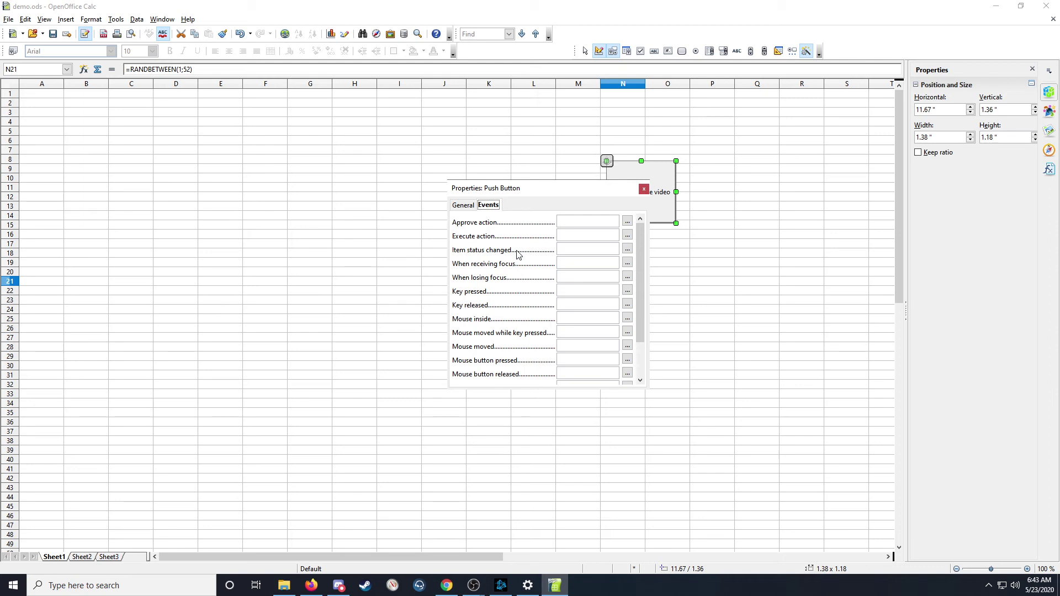
- Assign the Main macro from Module2 of My Macros' Standard library to the push button's Execute action event, dismissing the Java runtime notices
{"action": "left_click", "coordinate": [628, 236]}
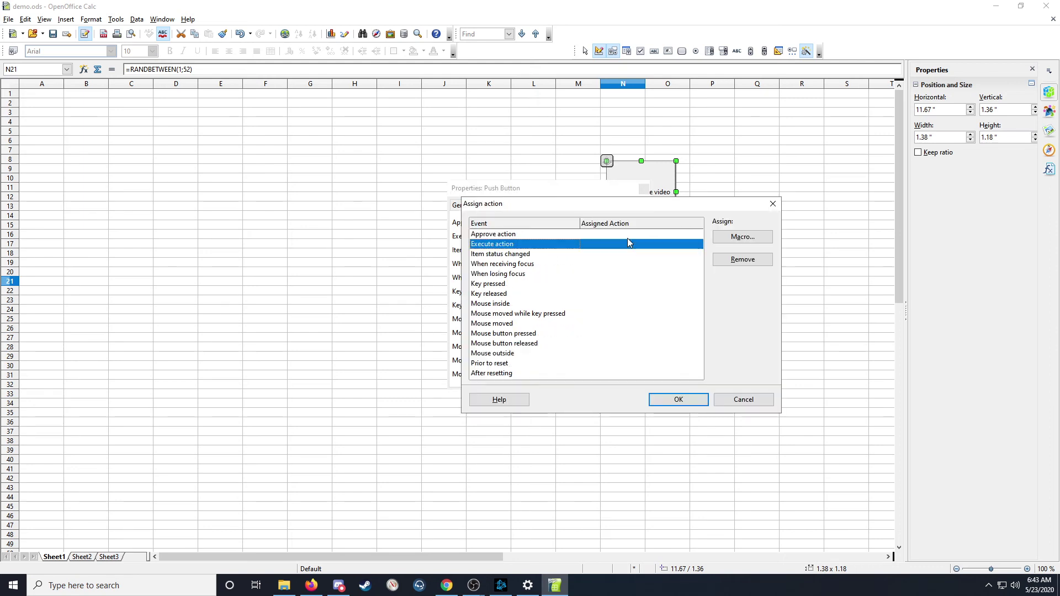
{"action": "left_click", "coordinate": [727, 236]}
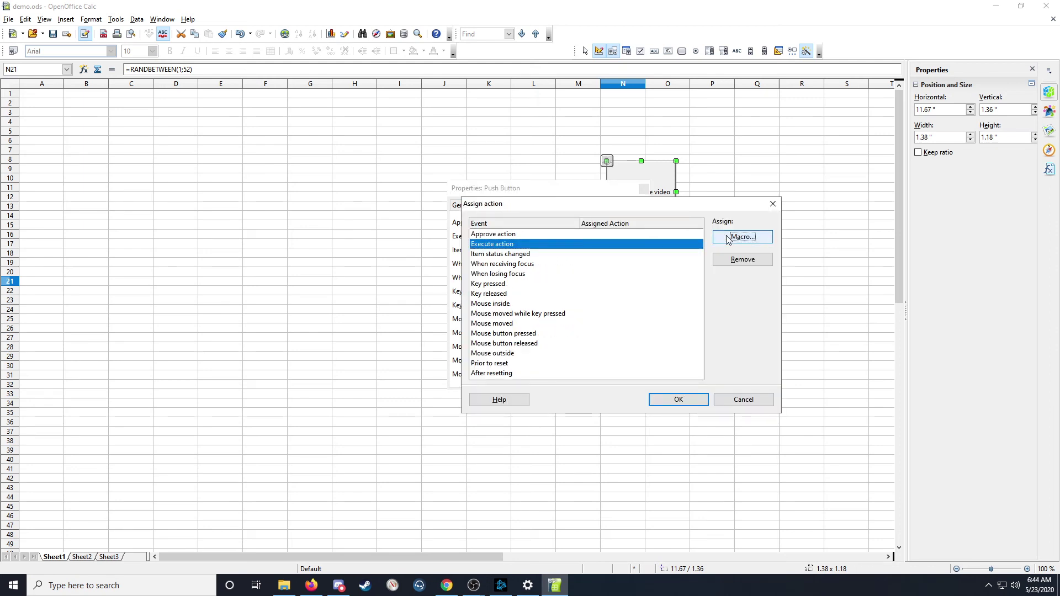
{"action": "left_click", "coordinate": [622, 324]}
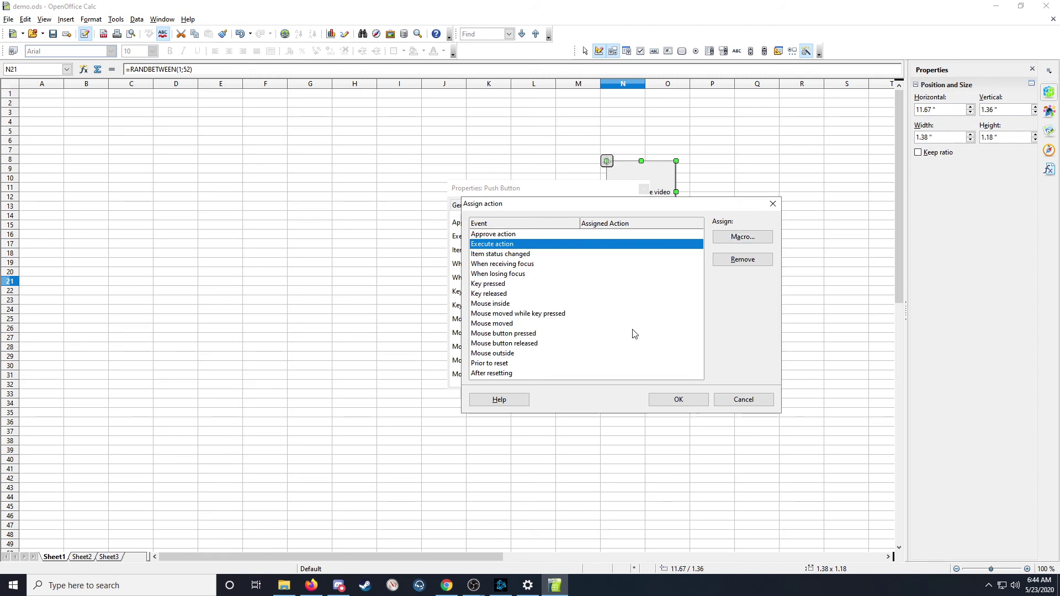
{"action": "left_click", "coordinate": [625, 328]}
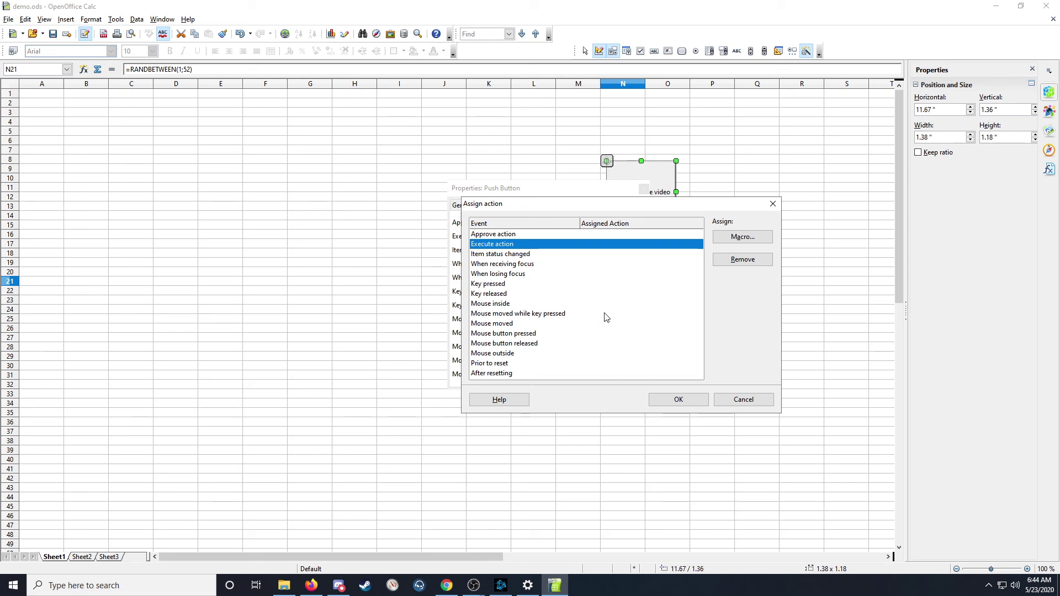
{"action": "key", "text": "alt+m"}
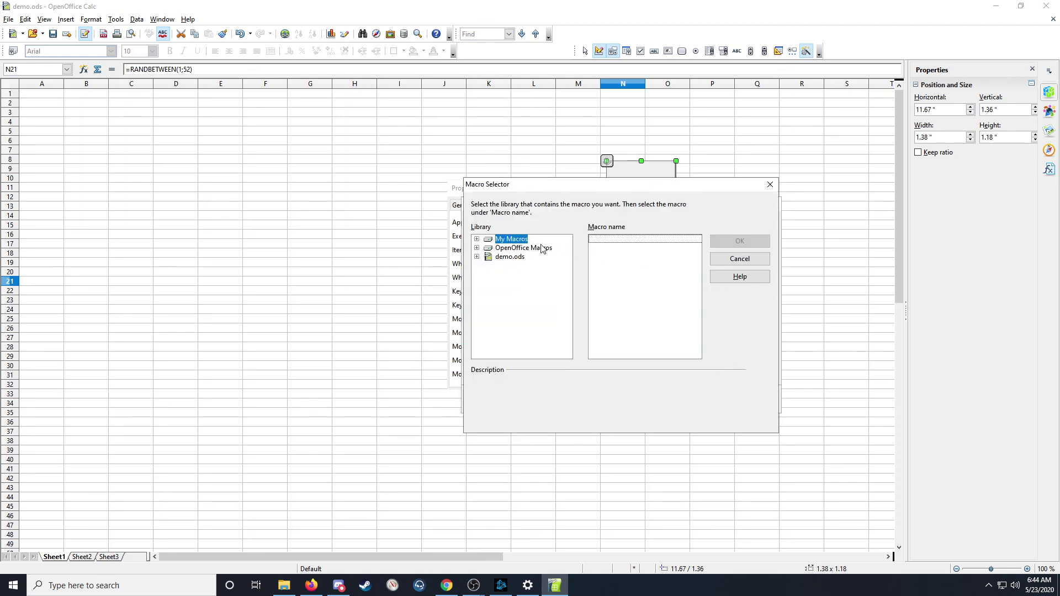
{"action": "left_click", "coordinate": [477, 239]}
{"action": "left_click", "coordinate": [488, 248]}
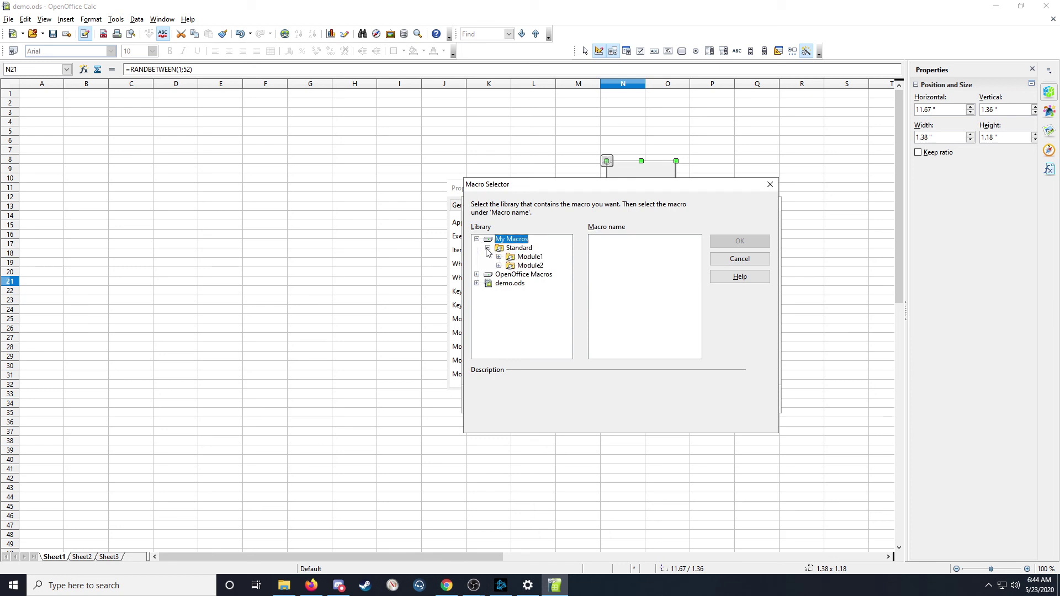
{"action": "left_click", "coordinate": [531, 266]}
{"action": "left_click", "coordinate": [740, 242]}
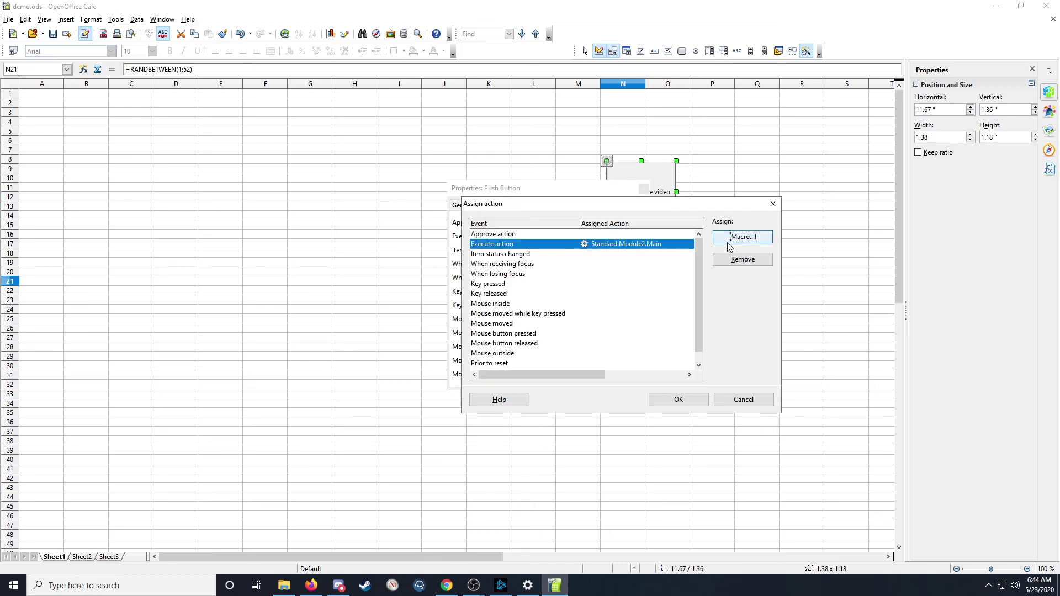
{"action": "left_click", "coordinate": [678, 399]}
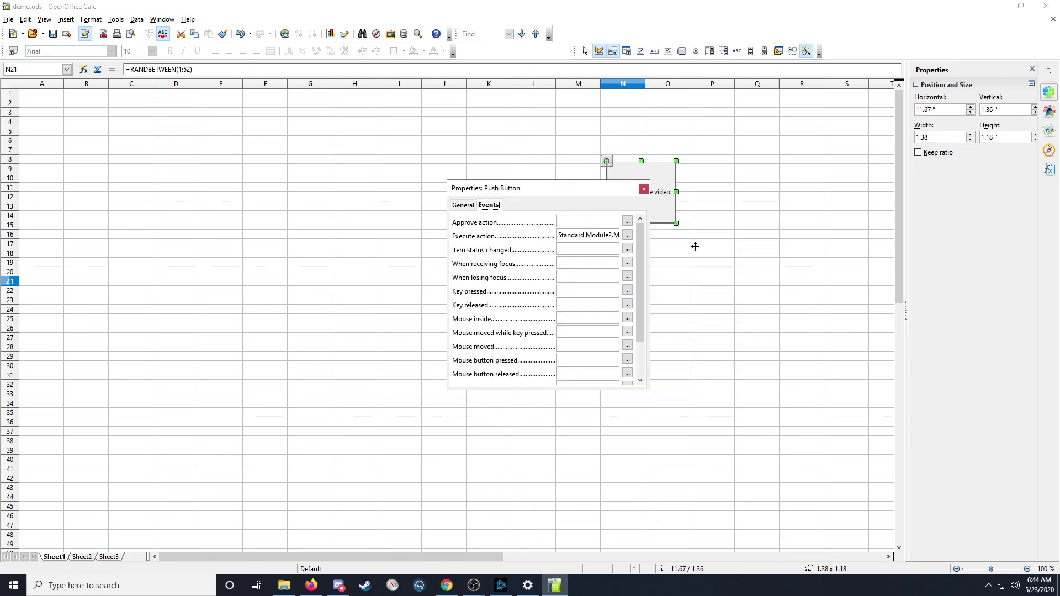
- Close the push button's control properties and turn design mode off
{"action": "left_click", "coordinate": [644, 189]}
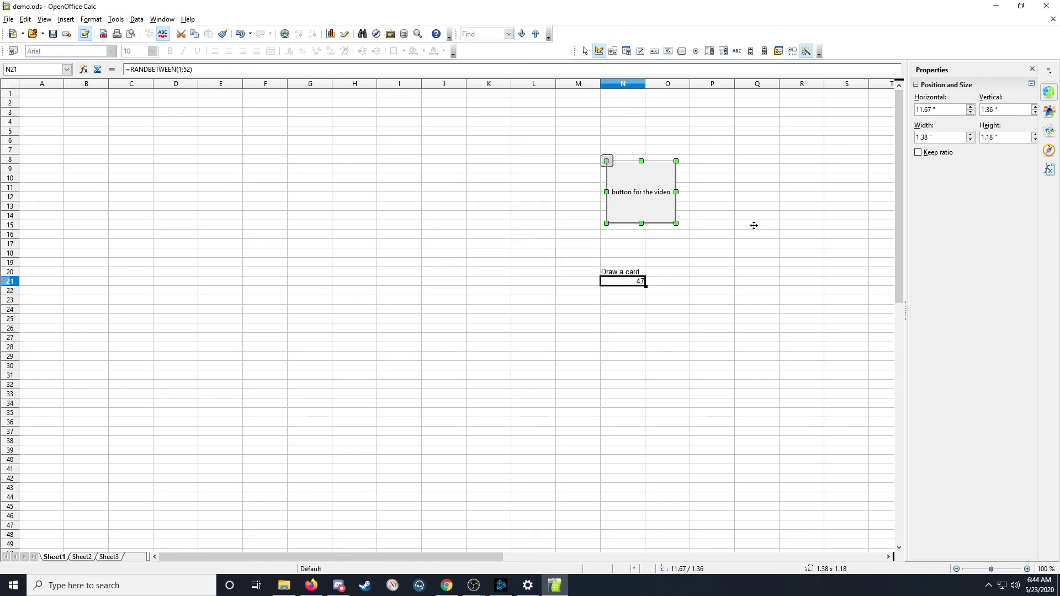
{"action": "left_click", "coordinate": [599, 51]}
{"action": "left_click", "coordinate": [728, 182]}
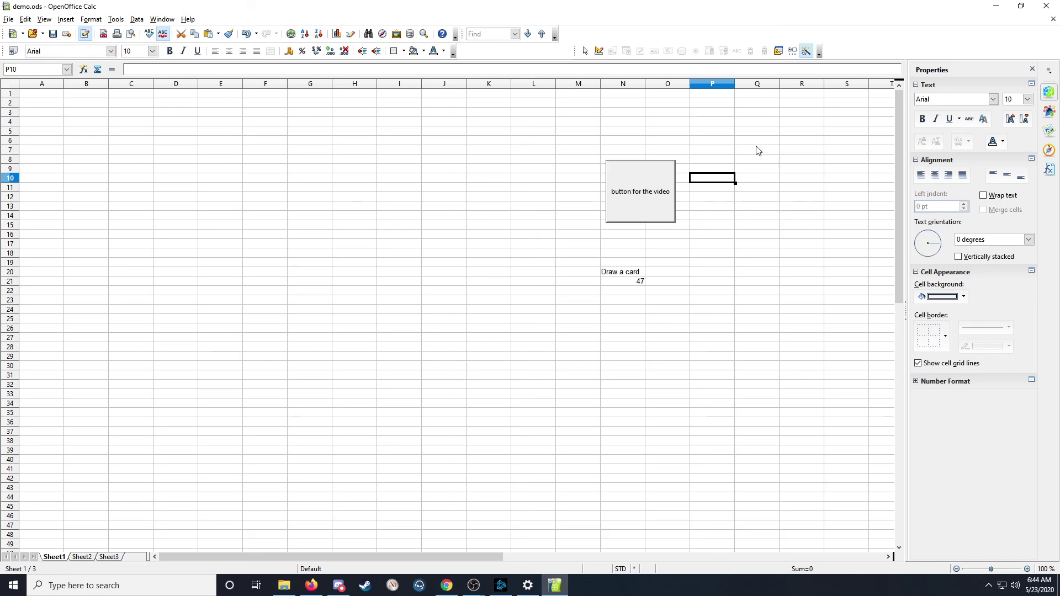
- Run the push button repeatedly to check that its Execute action macro redraws the random card number in cell N21
{"action": "left_click", "coordinate": [634, 213]}
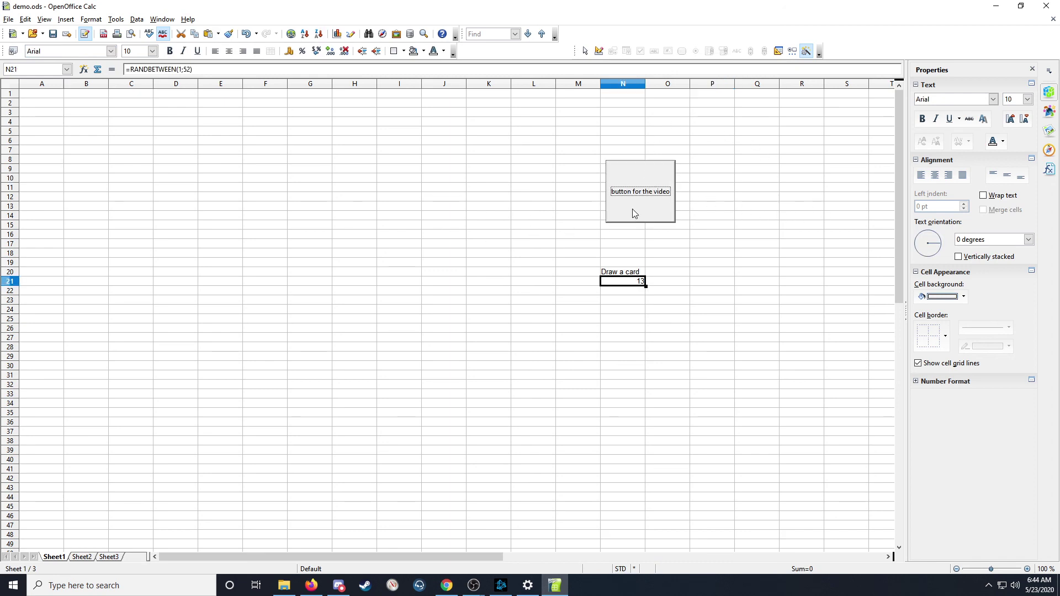
{"action": "left_click", "coordinate": [634, 211]}
{"action": "left_click", "coordinate": [651, 210]}
{"action": "left_click", "coordinate": [651, 211]}
{"action": "left_click", "coordinate": [651, 209]}
{"action": "left_click", "coordinate": [651, 209]}
{"action": "left_click", "coordinate": [652, 208]}
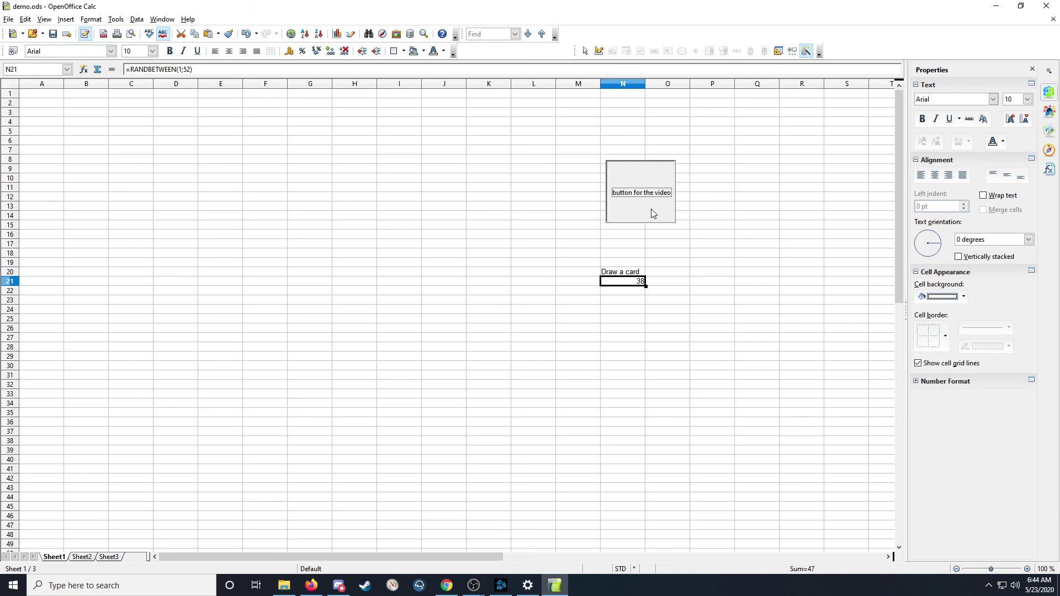
{"action": "left_click", "coordinate": [651, 209]}
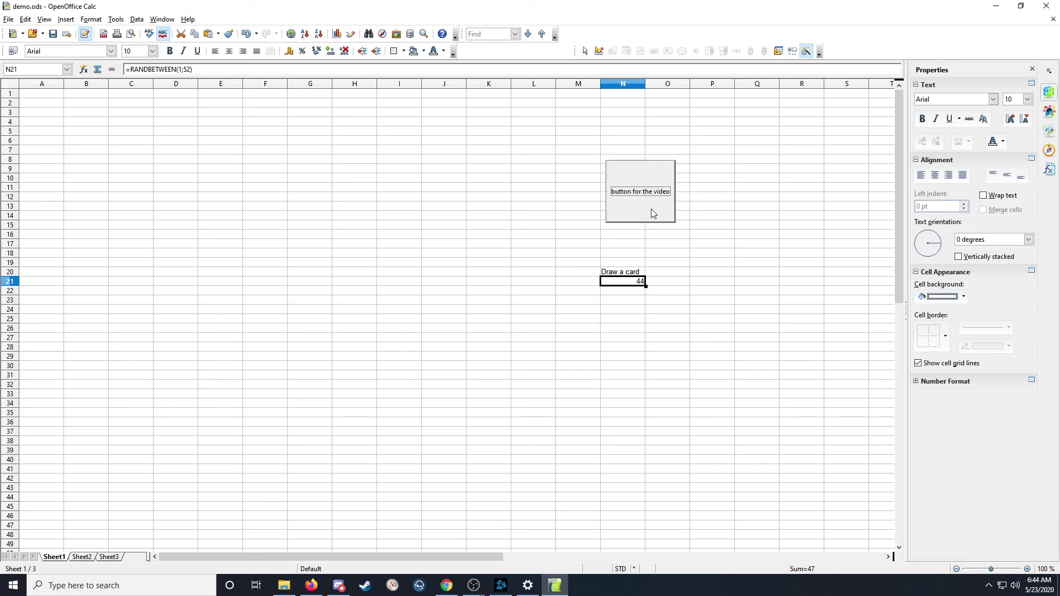
{"action": "left_click", "coordinate": [651, 209]}
{"action": "left_click", "coordinate": [694, 218]}
{"action": "left_click", "coordinate": [778, 197]}
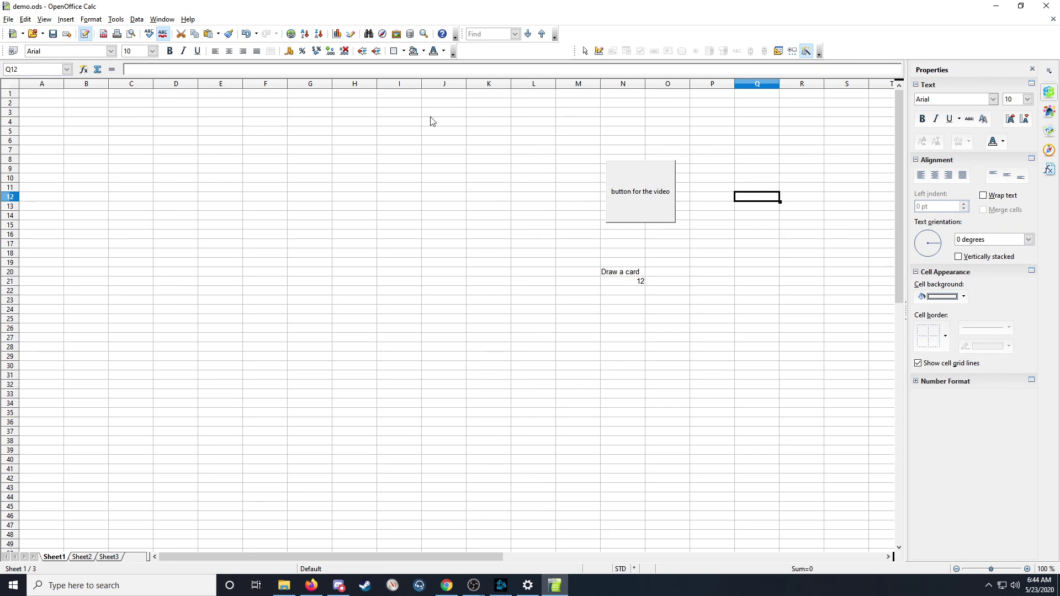
{"action": "left_click", "coordinate": [386, 122]}
{"action": "left_click_drag", "start_coordinate": [464, 239], "coordinate": [456, 224]}
{"action": "left_click", "coordinate": [393, 194]}
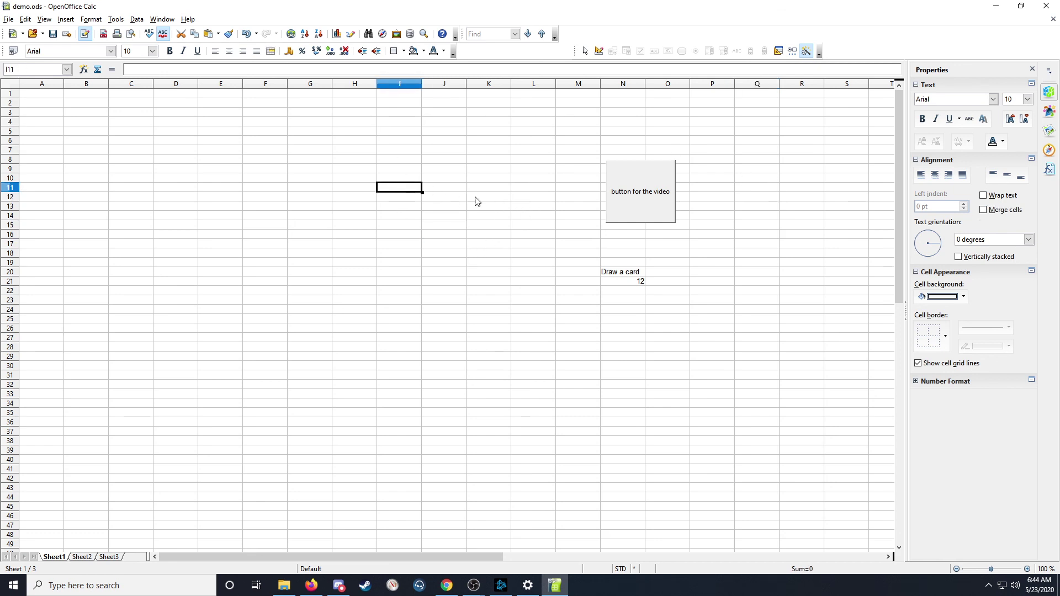
{"action": "left_click", "coordinate": [478, 198]}
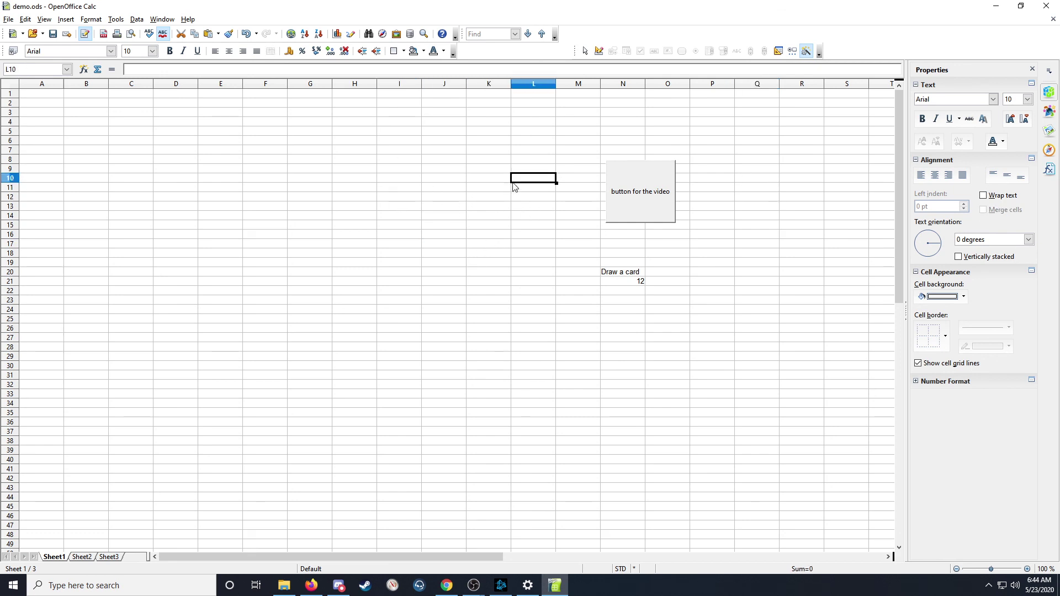